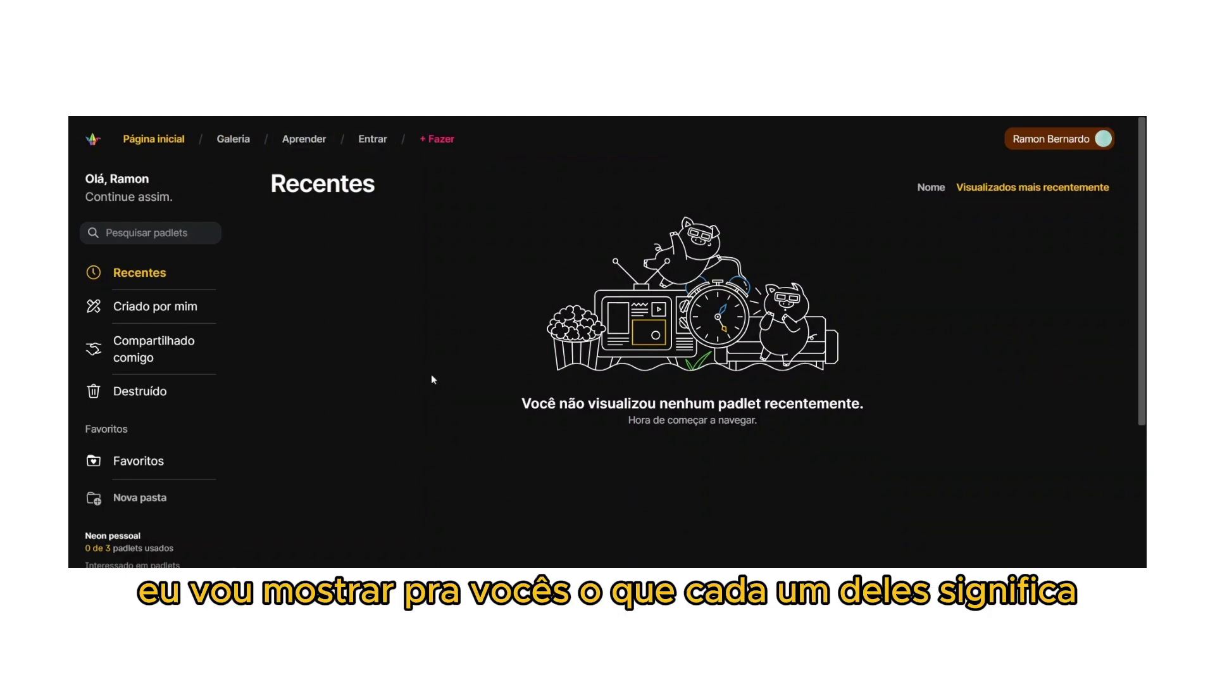
Open the template gallery and examine its category filters and the description of the Mostra de arte template
click(233, 141)
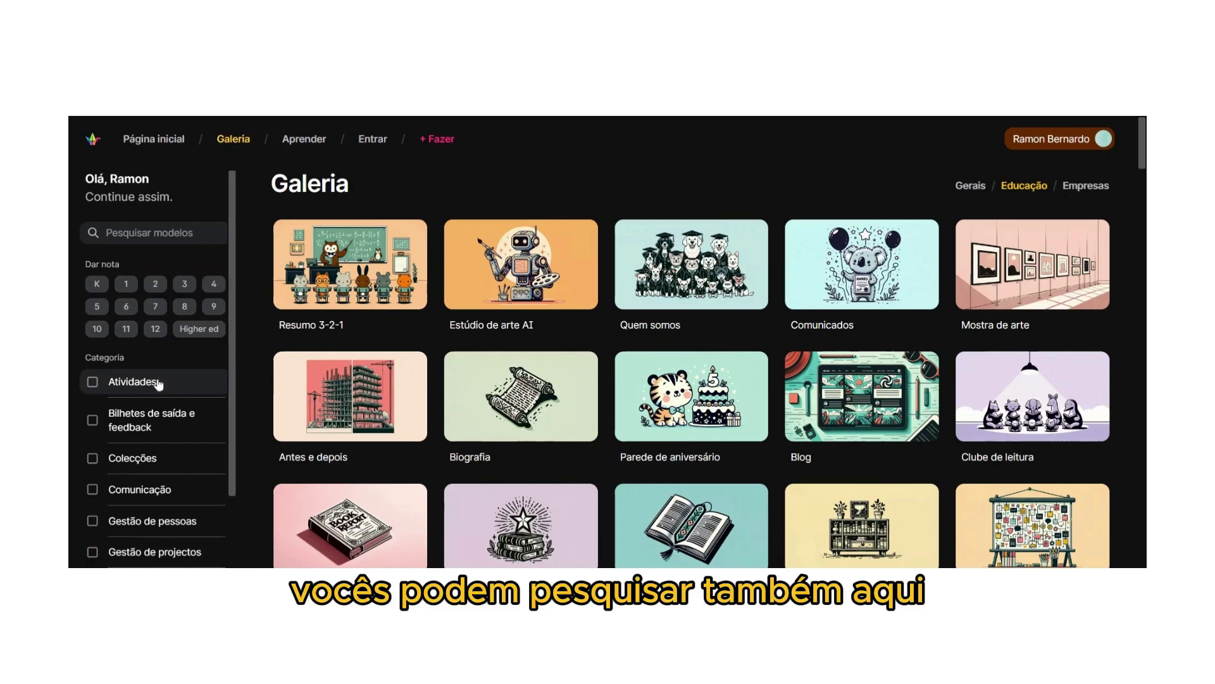
scroll(159, 343, down, 2)
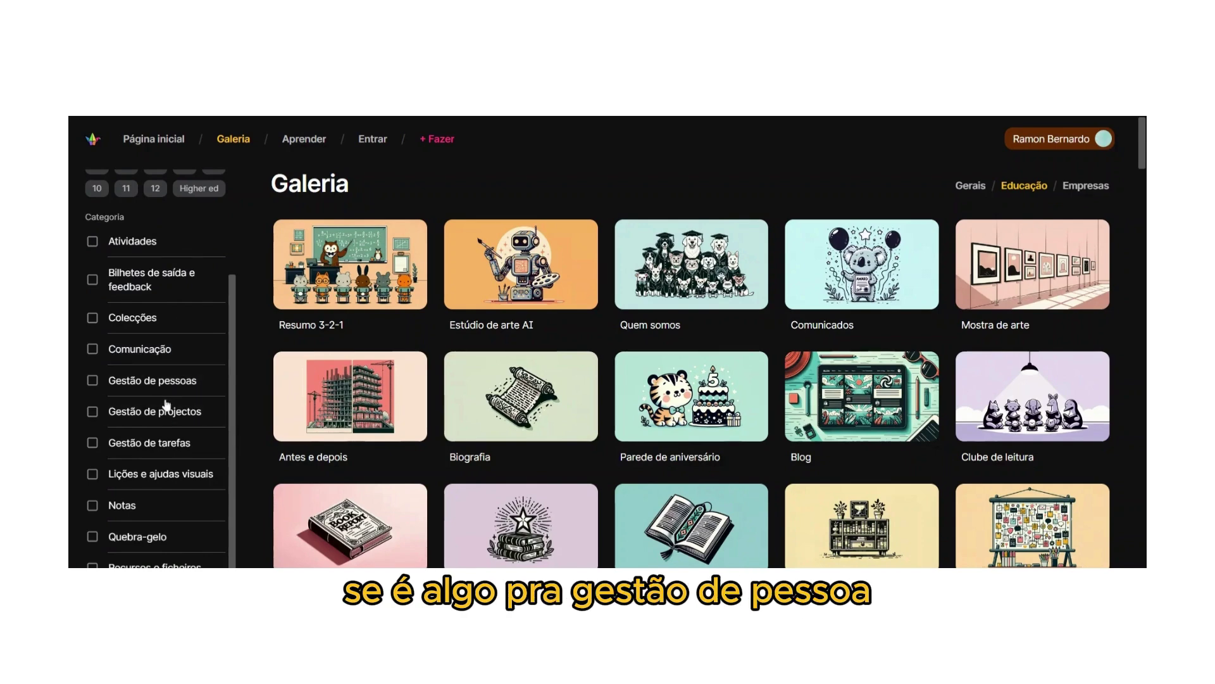
scroll(177, 367, up, 2)
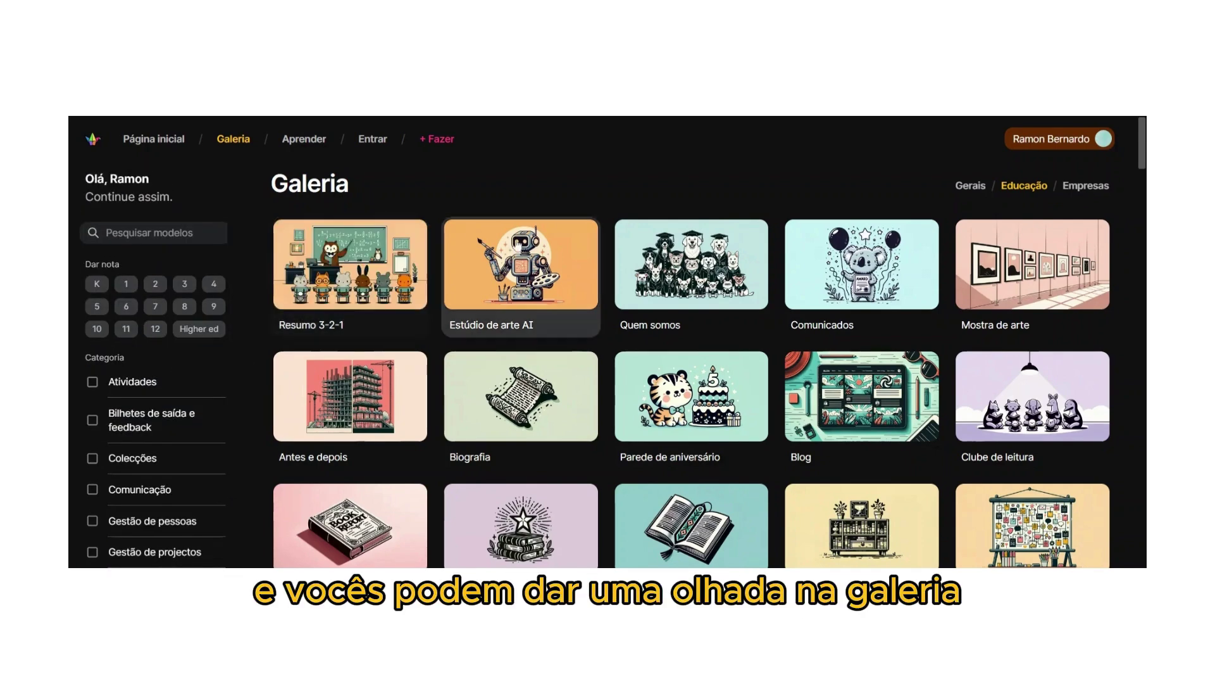
scroll(861, 358, down, 3)
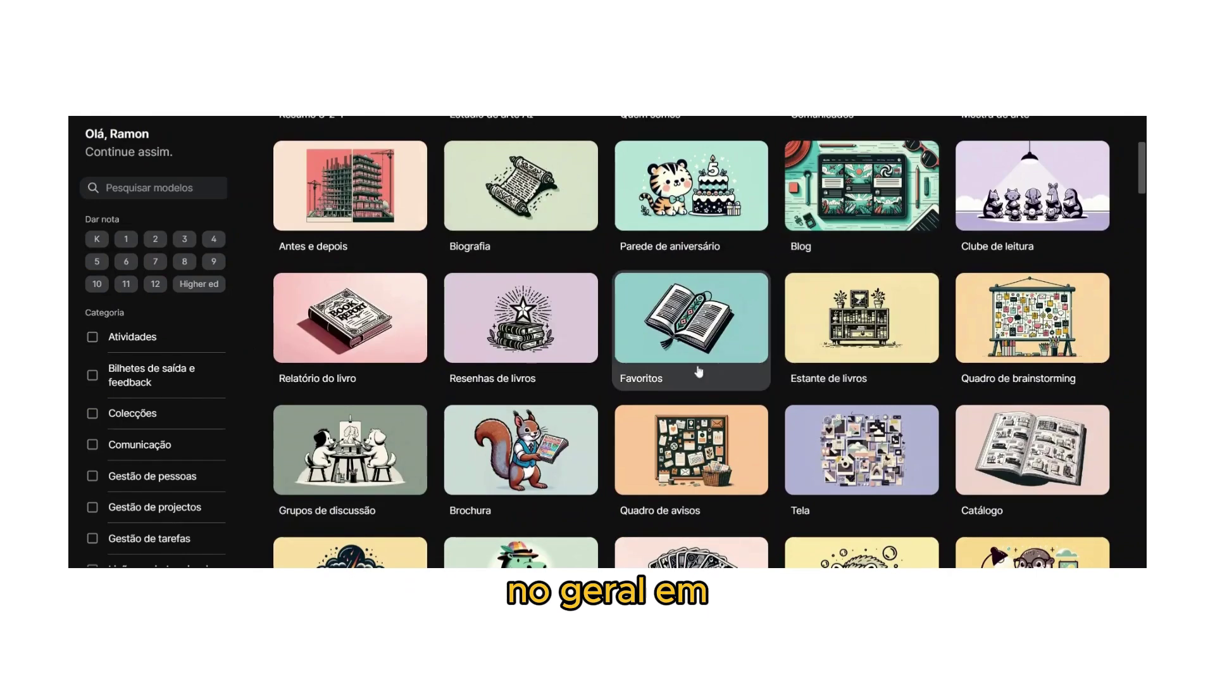
scroll(700, 372, up, 3)
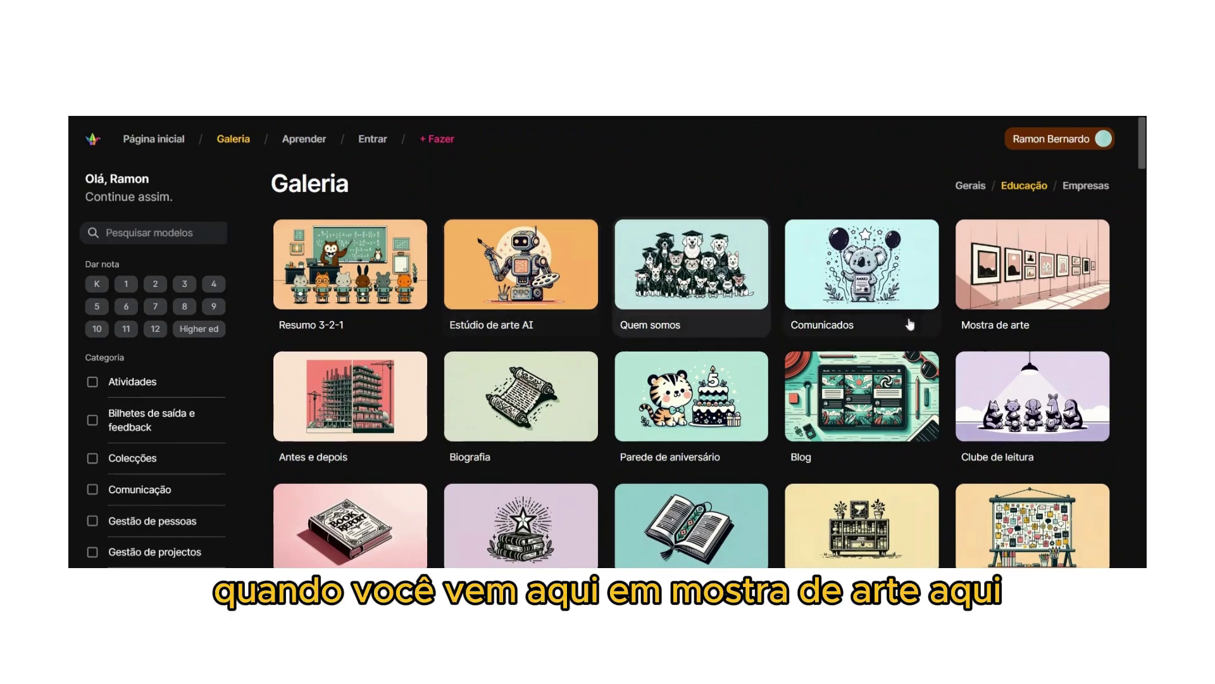
mouse_move(1019, 276)
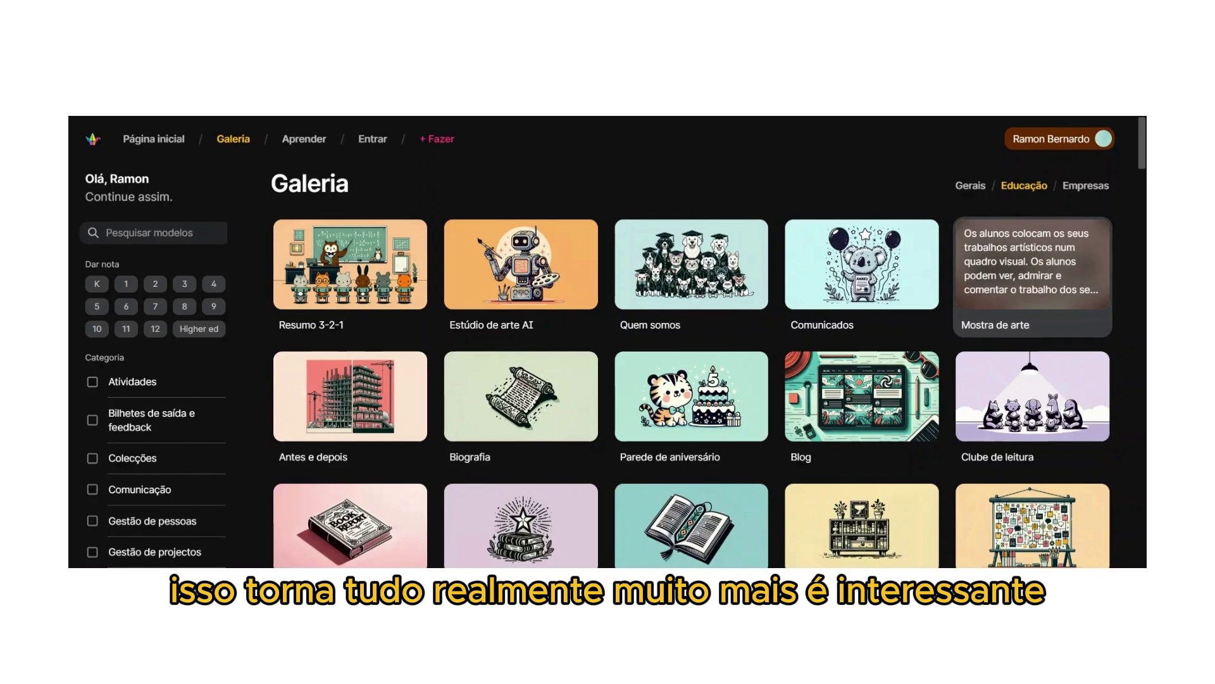
Browse the education templates, examining the descriptions of Relatório do livro, Resenhas de livros, Quadro de seleção and Biografia
scroll(860, 266, down, 1)
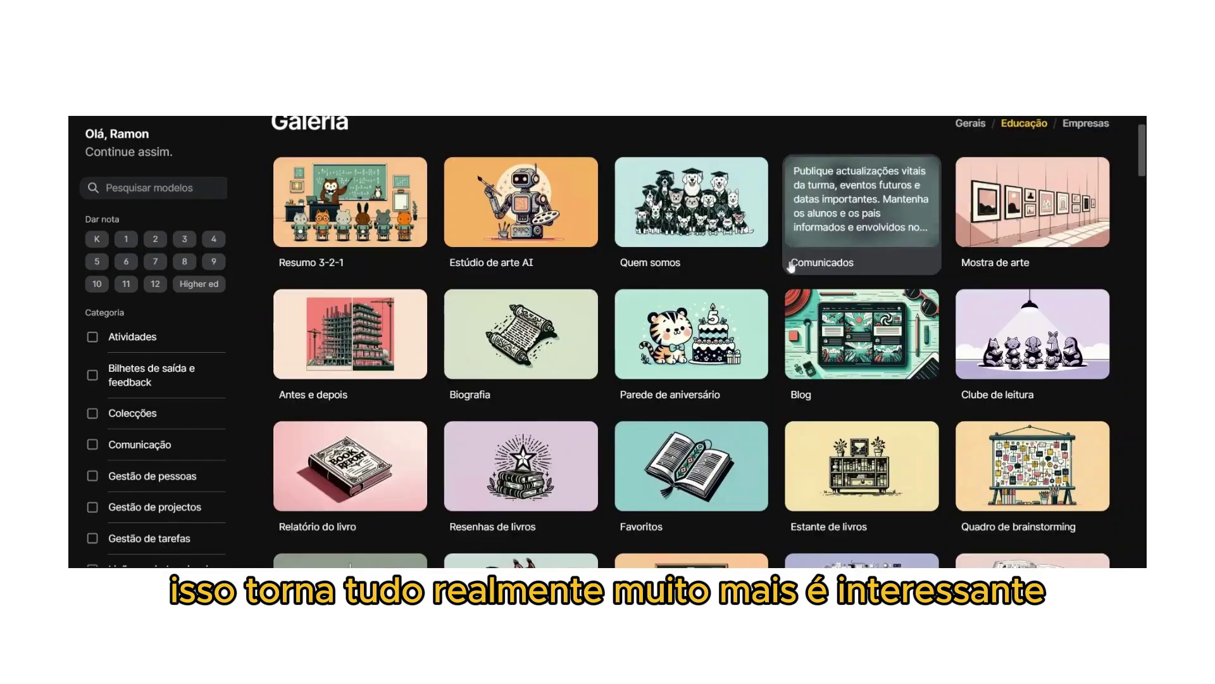
mouse_move(414, 449)
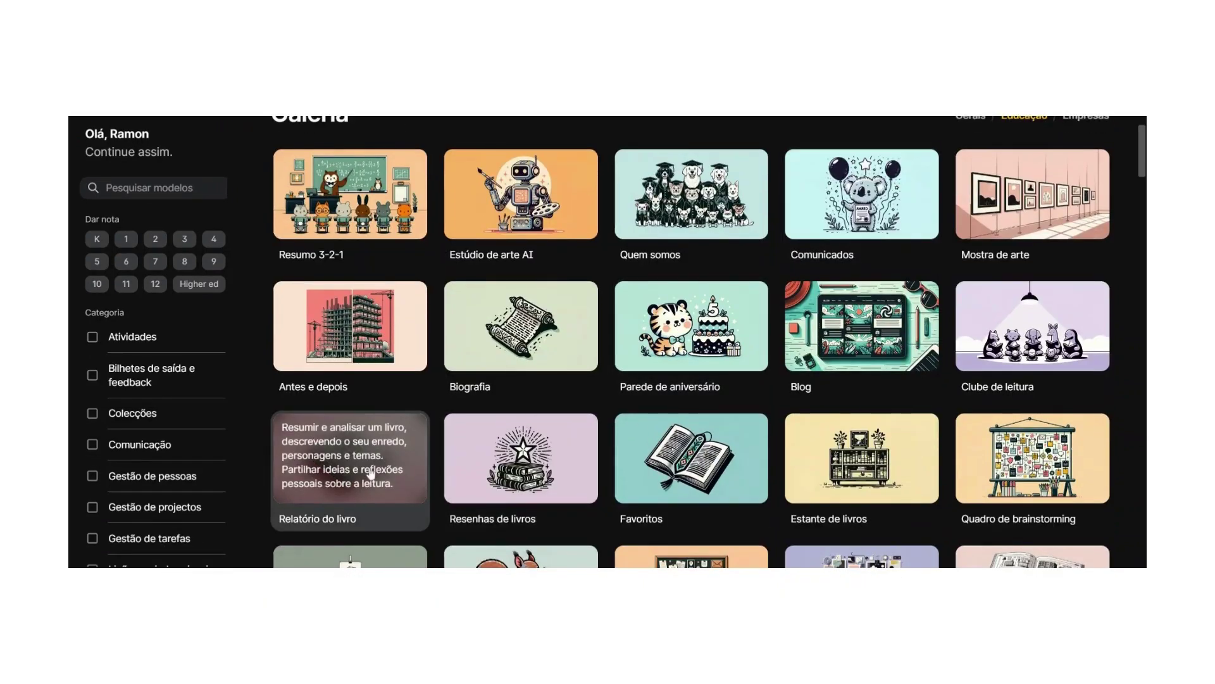
scroll(385, 429, down, 1)
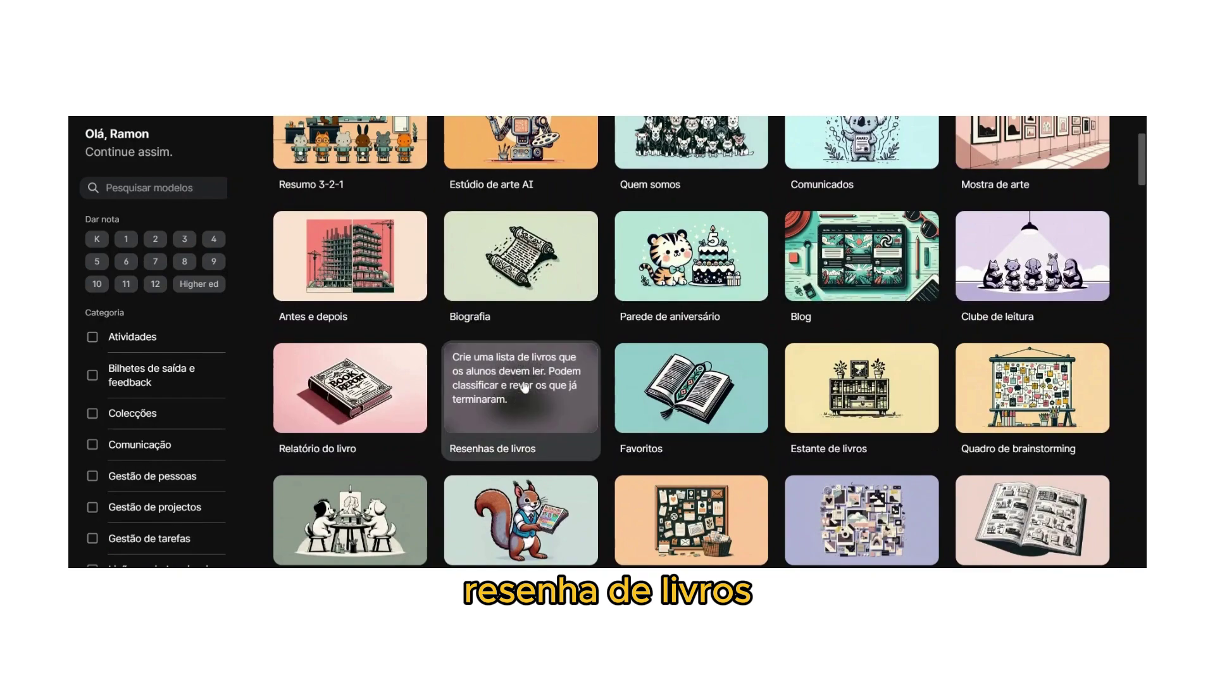
mouse_move(698, 380)
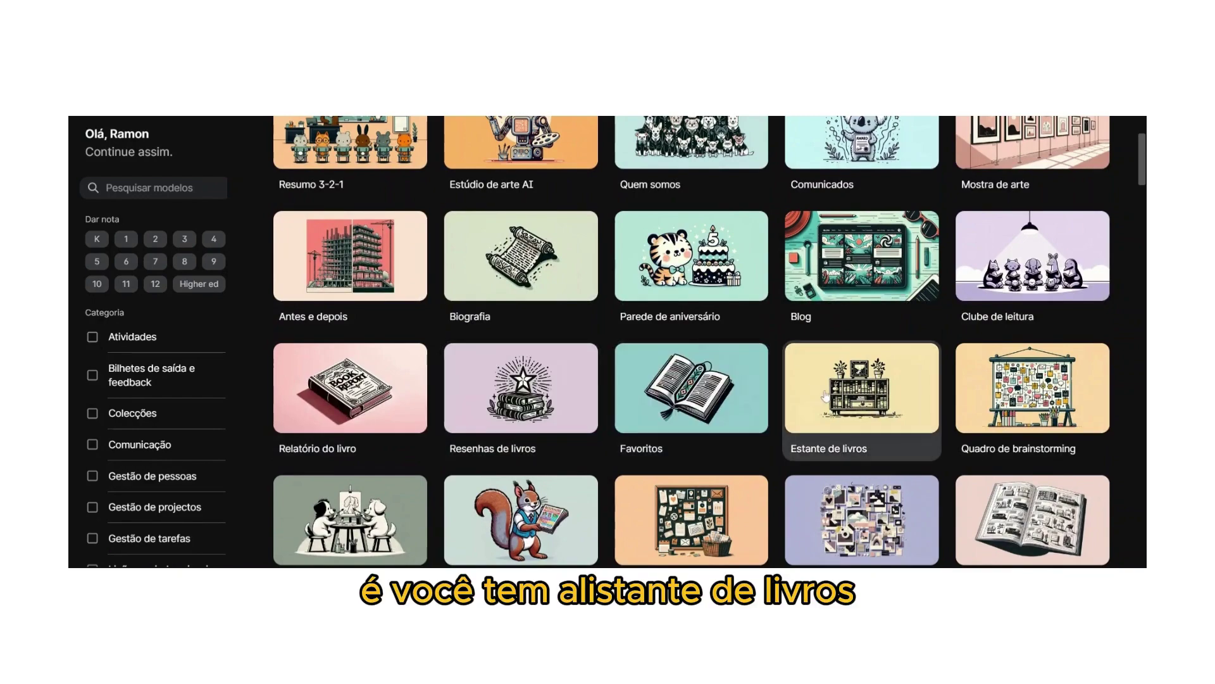
scroll(861, 380, down, 2)
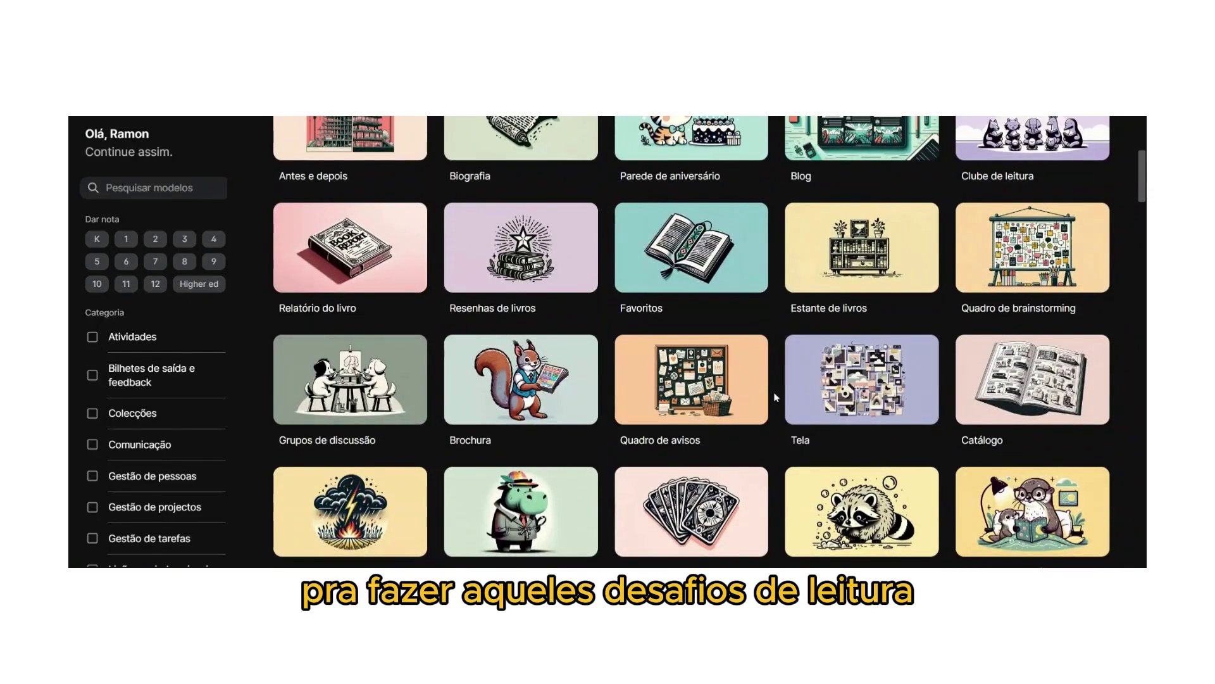
scroll(620, 374, down, 2)
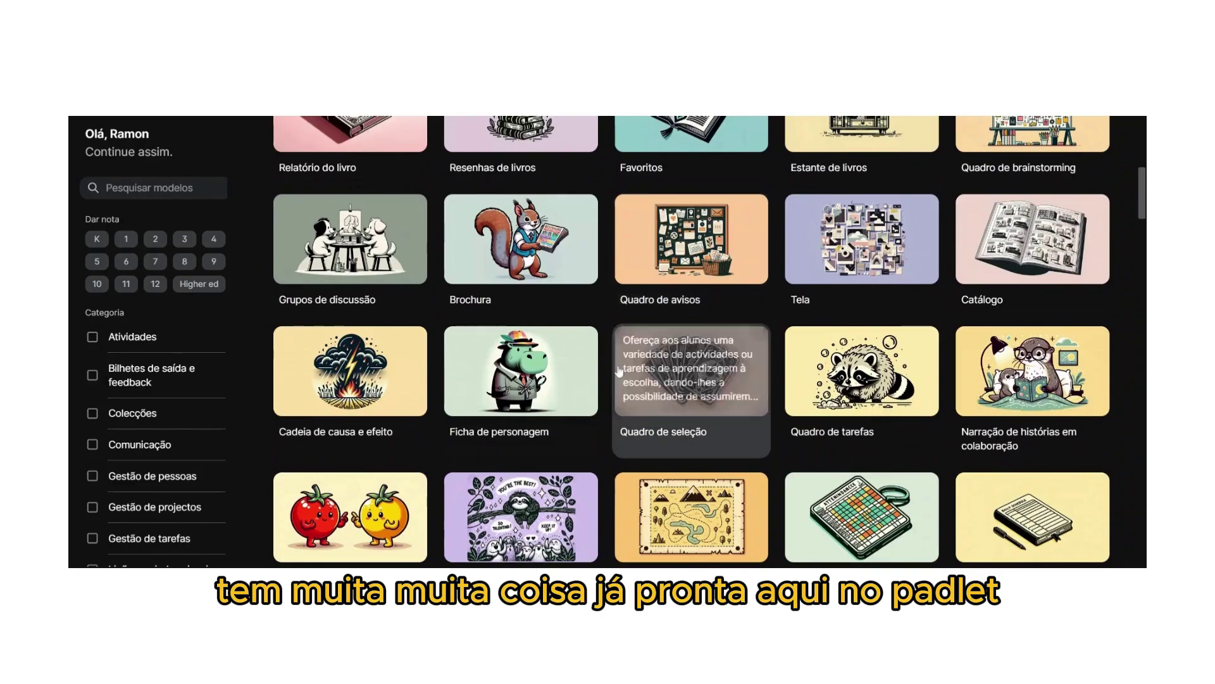
scroll(619, 372, down, 2)
scroll(557, 411, up, 8)
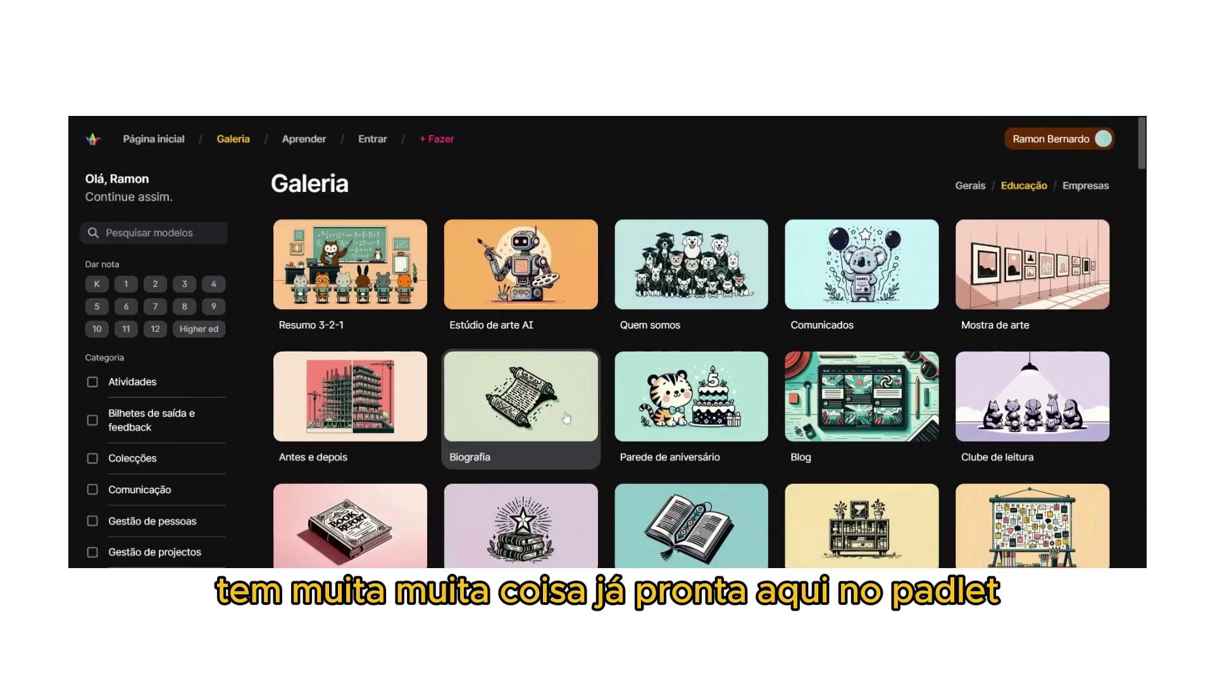
mouse_move(565, 418)
scroll(566, 418, down, 2)
scroll(566, 418, up, 2)
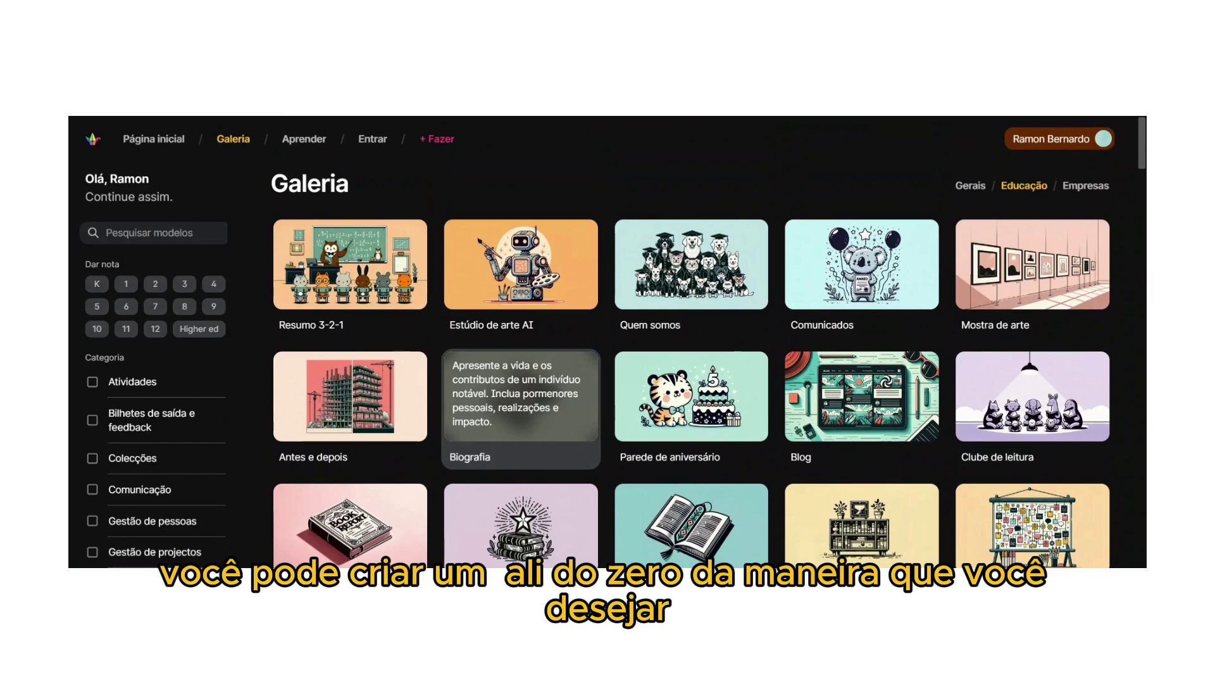
Open the Aprender section and look over the Padlet 101 and Criação tutorial videos
click(311, 148)
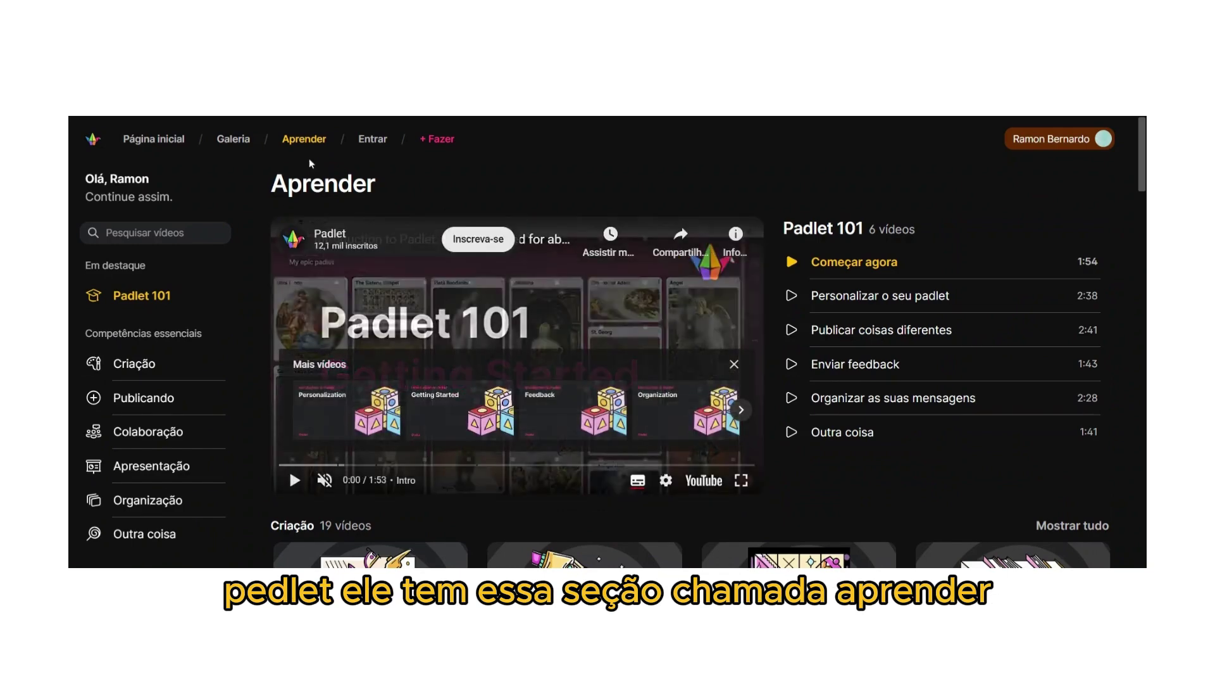
scroll(869, 290, down, 3)
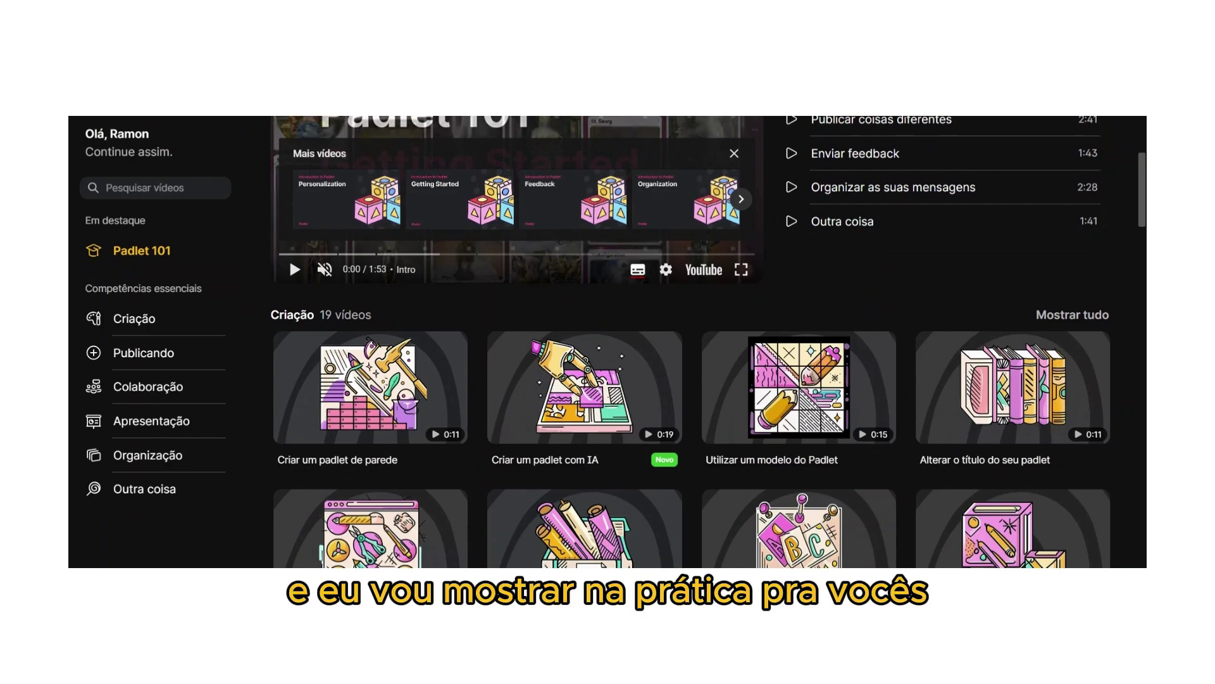
scroll(805, 315, up, 3)
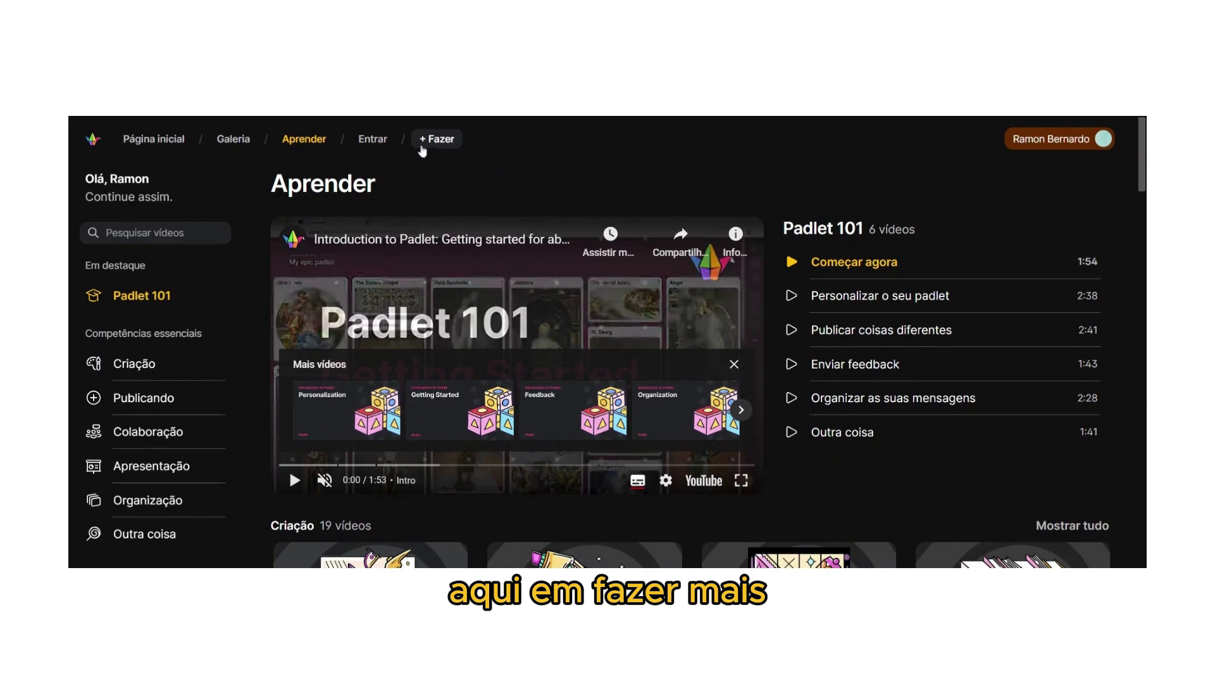
Start a new AI-generated custom board and set the creator's role to "Professora de história"
click(447, 146)
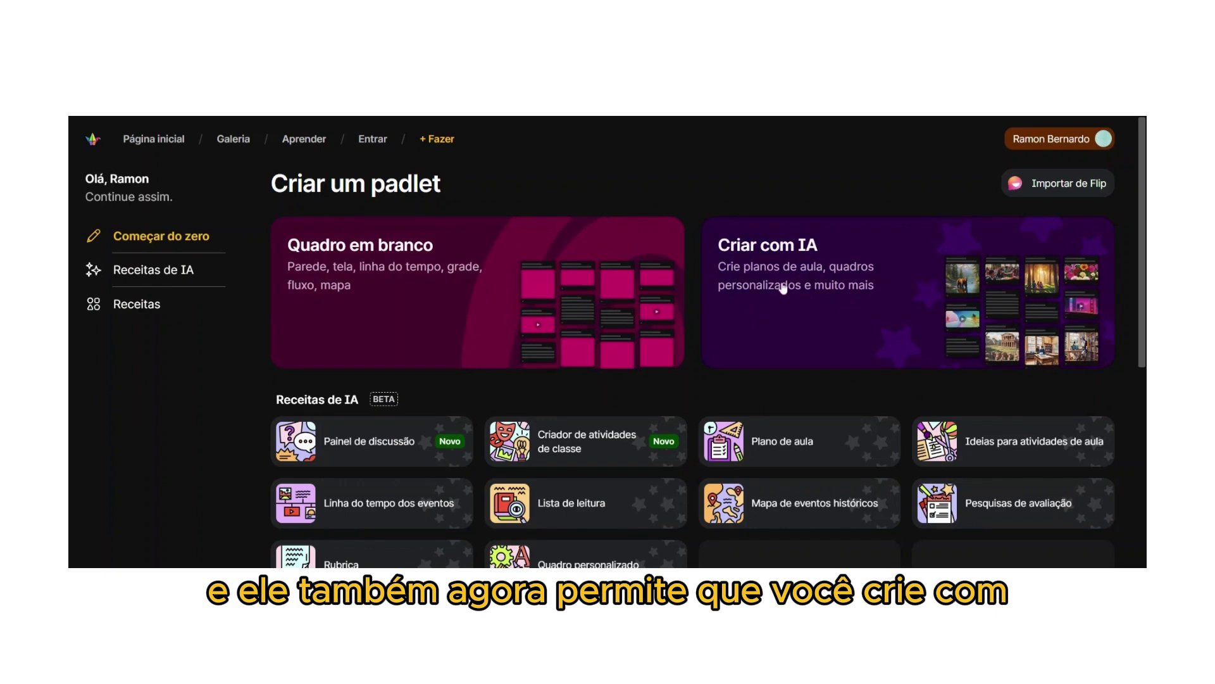
click(876, 307)
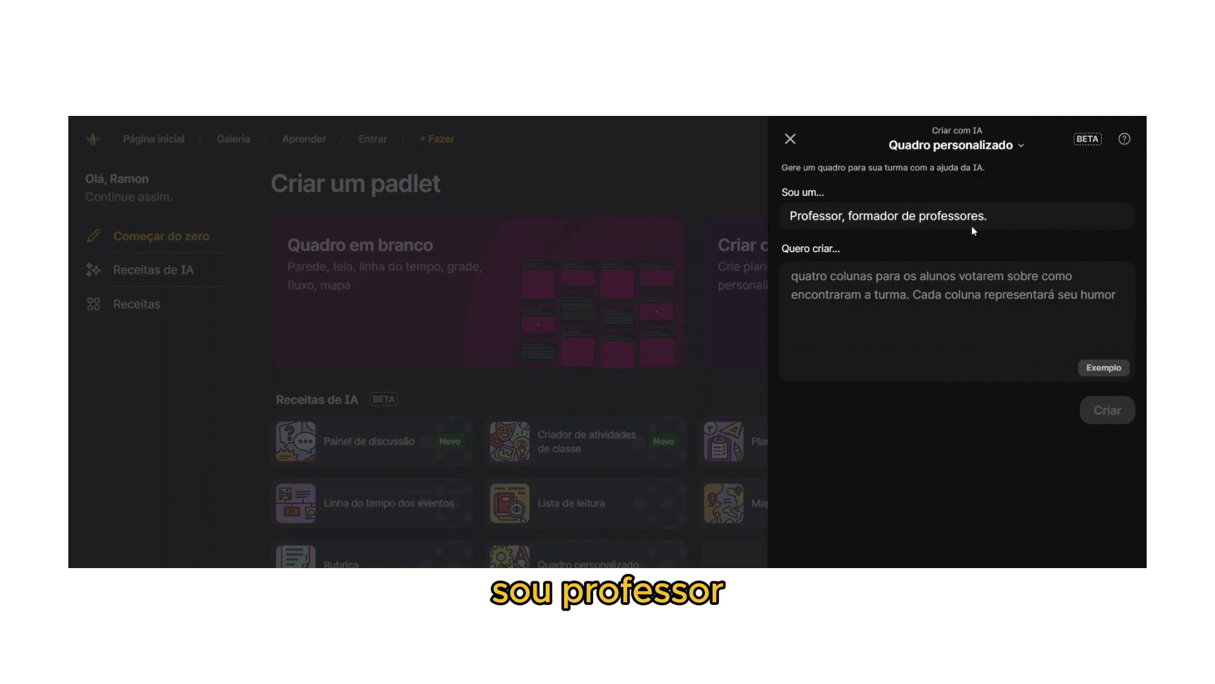
drag(989, 216, 790, 216)
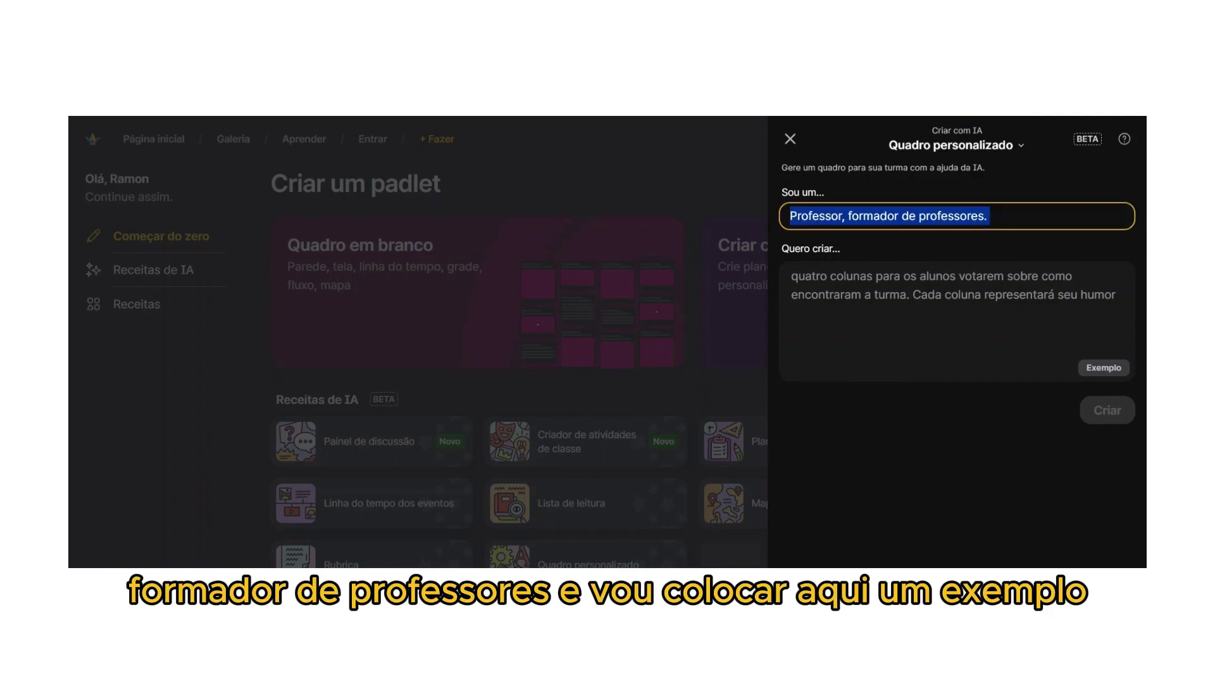
key(BackSpace)
text(P)
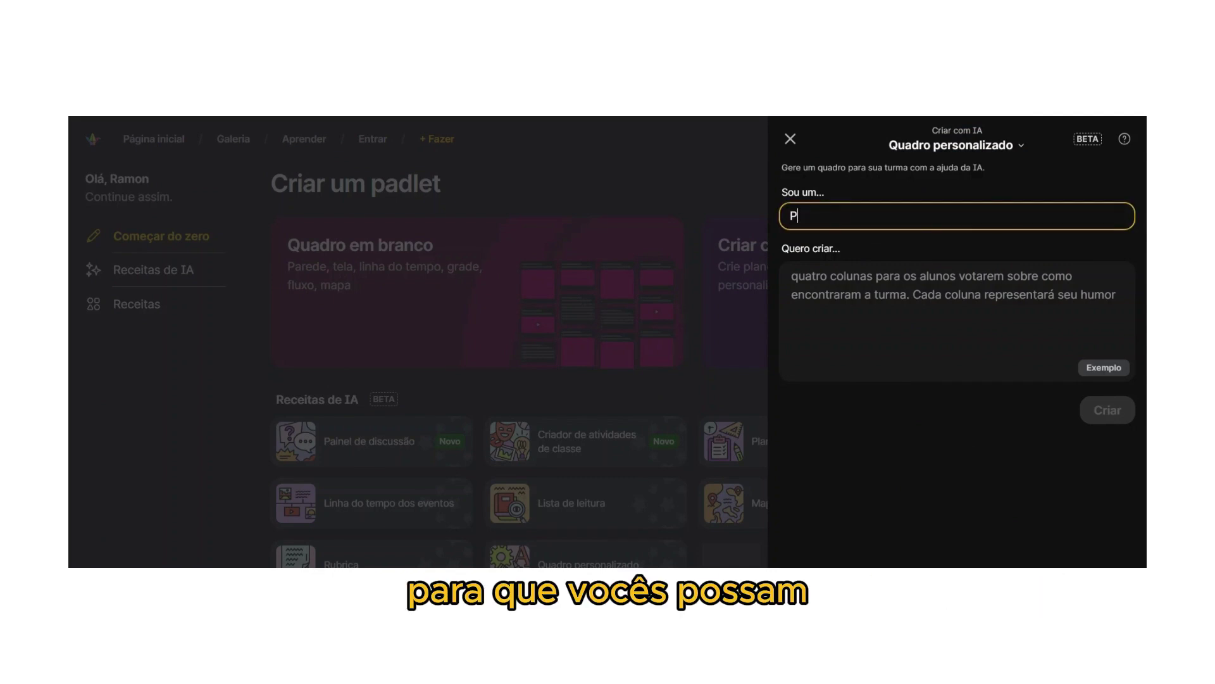
text(rofess)
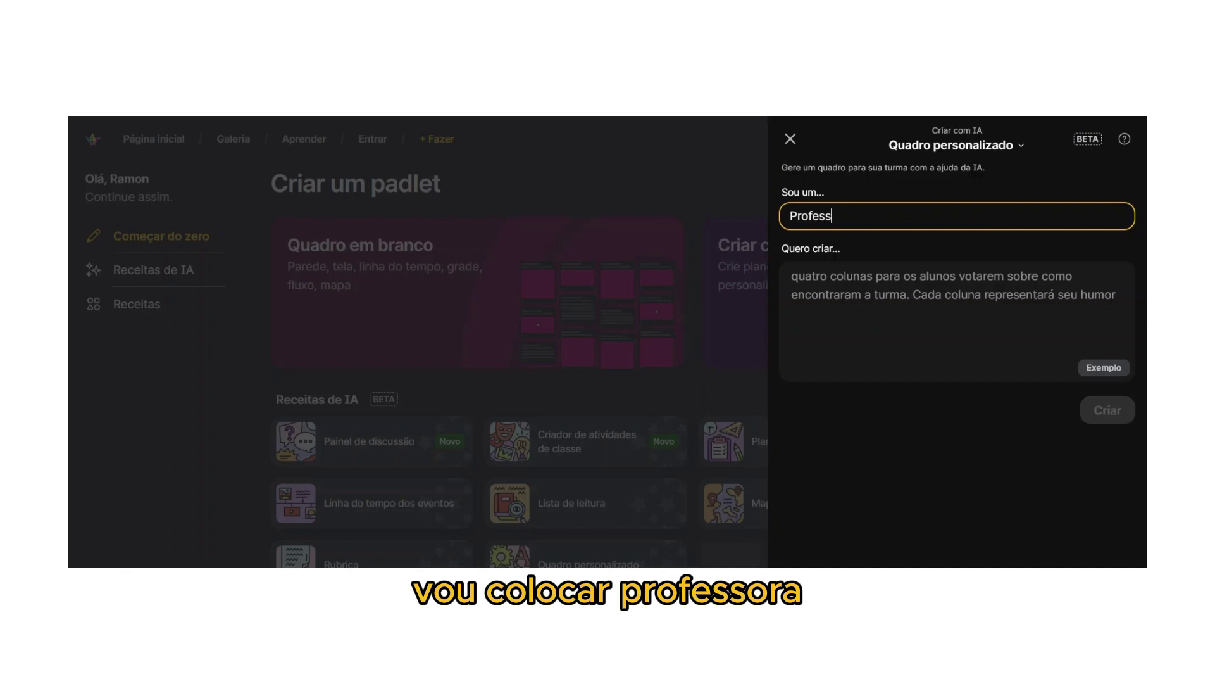
text(ora de)
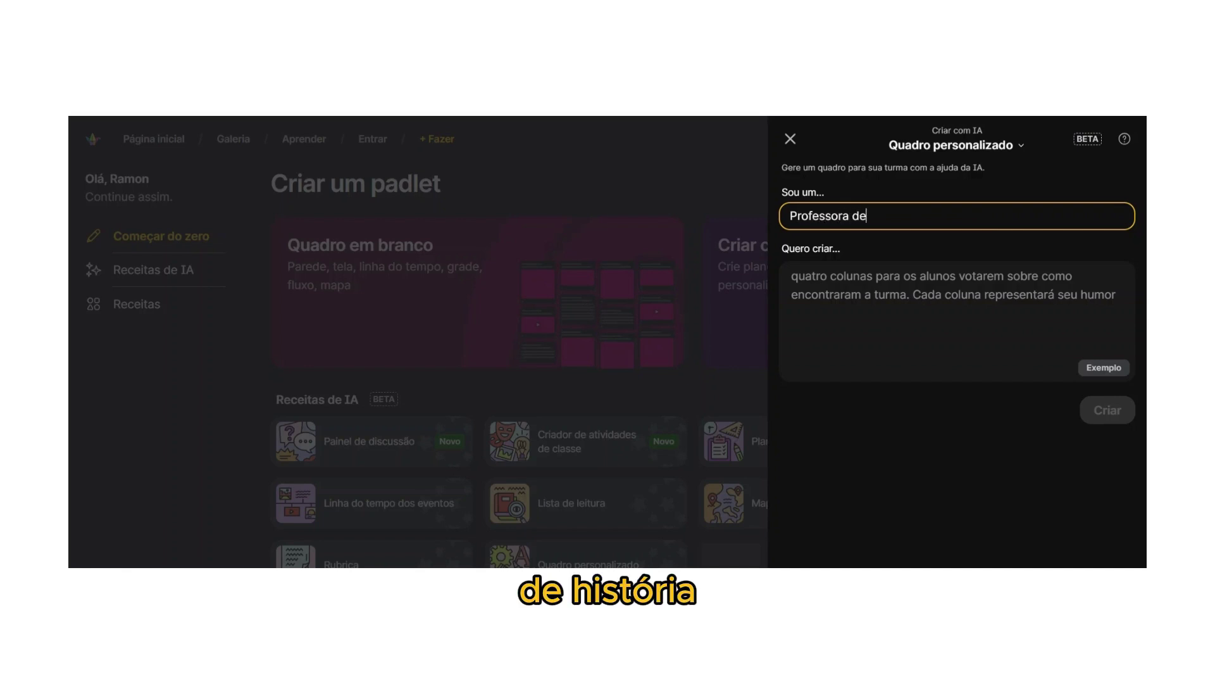
text( história)
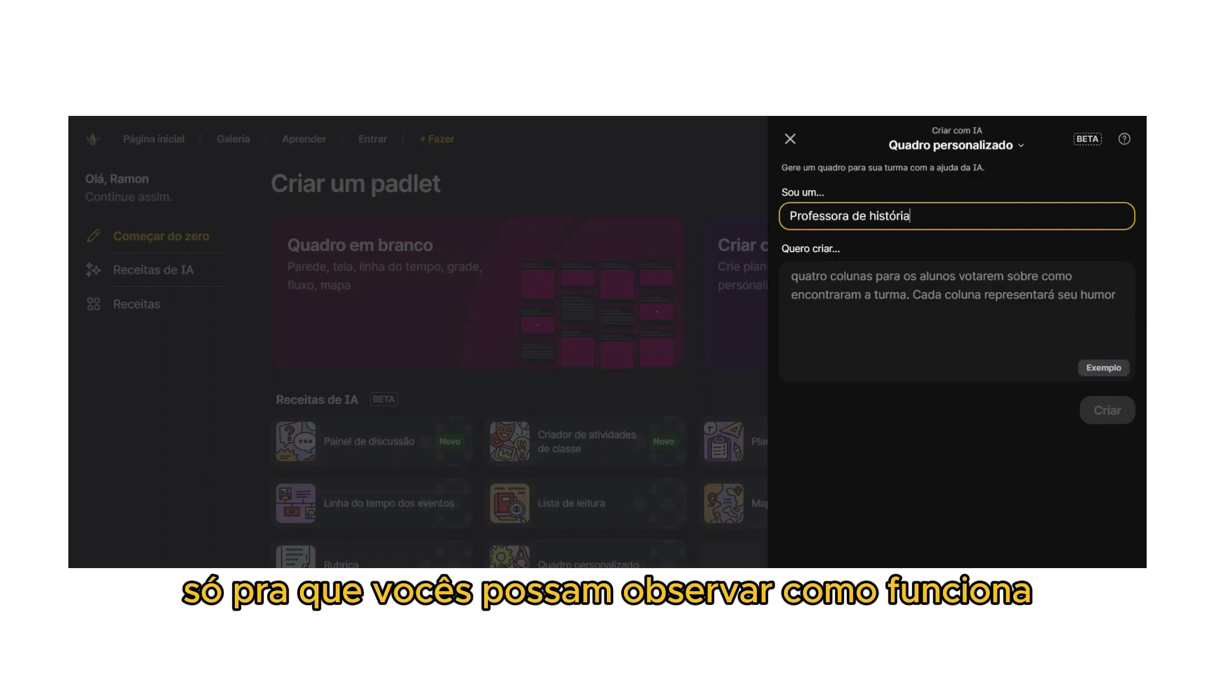
Generate the board from a prompt requesting a Reformas Religiosas timeline for a 7th-grade History class of 36, including the knowledge object and skill
click(792, 276)
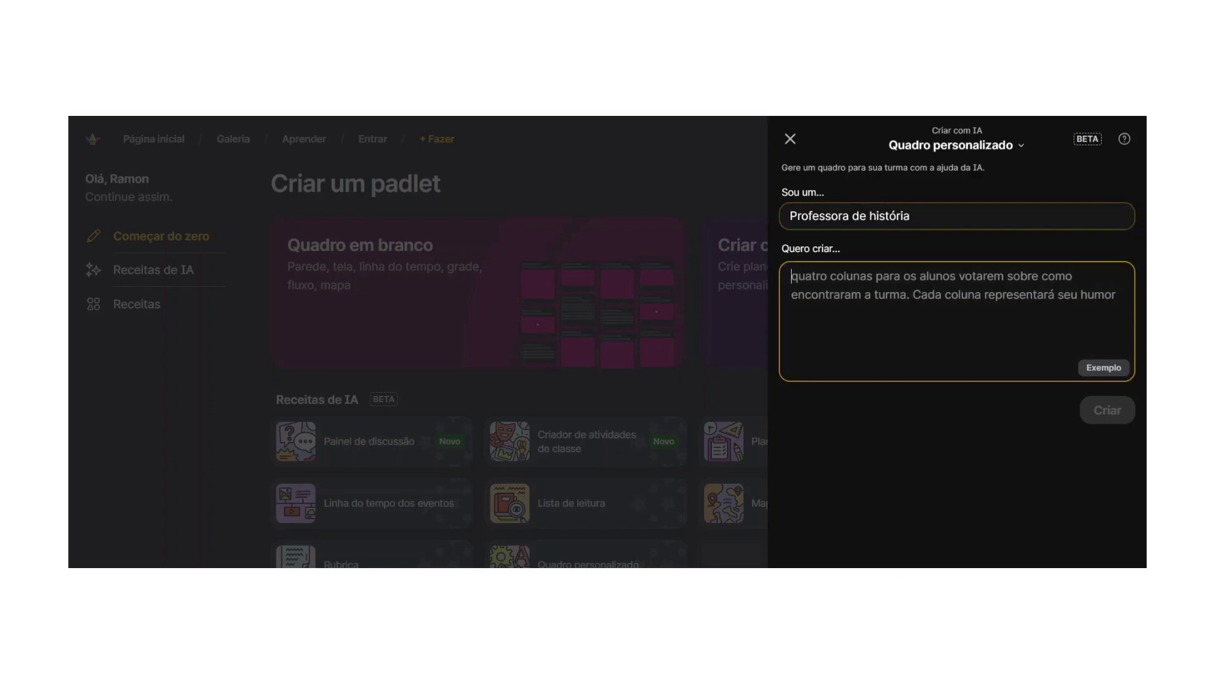
text(Olá. Me chamo Ana, sou professora de História do 7° ano do Ensino Fundamental Anos Finais. Minha turma tem 36 alunos. Estamos estudando as Reformas Religiosas. Elabore uma linha do tempo contendo os principais fatos históricos. O objeto de conhecimento é Reformas religiosas: a cristandade fragmentada e a Habilidade é Identificar e relacionar as vinculações entre as reformas religiosas e os processos culturais e sociais do período moderno na Europa e na América.)
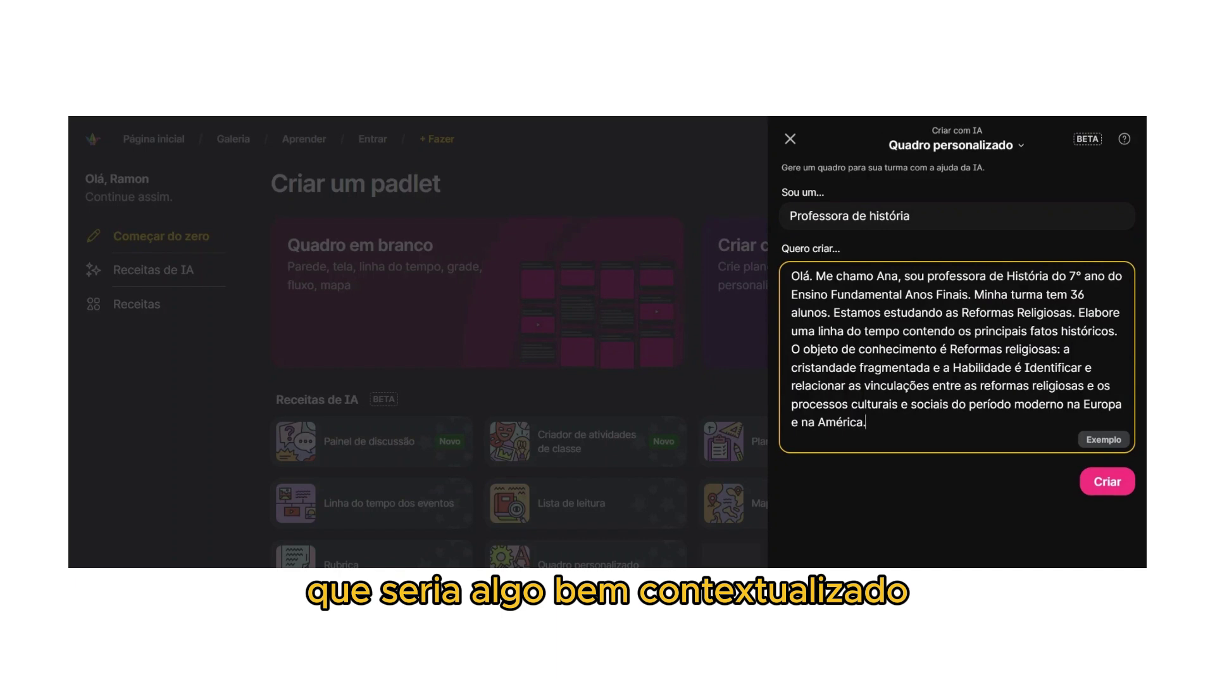
click(408, 118)
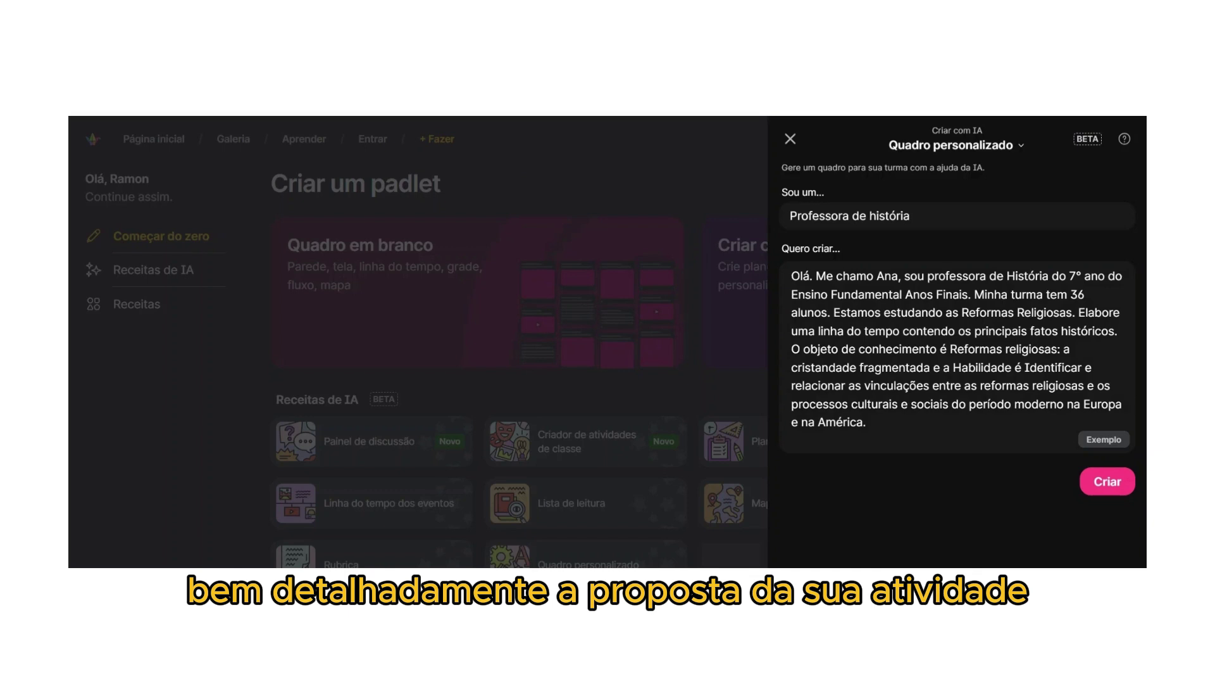
click(866, 422)
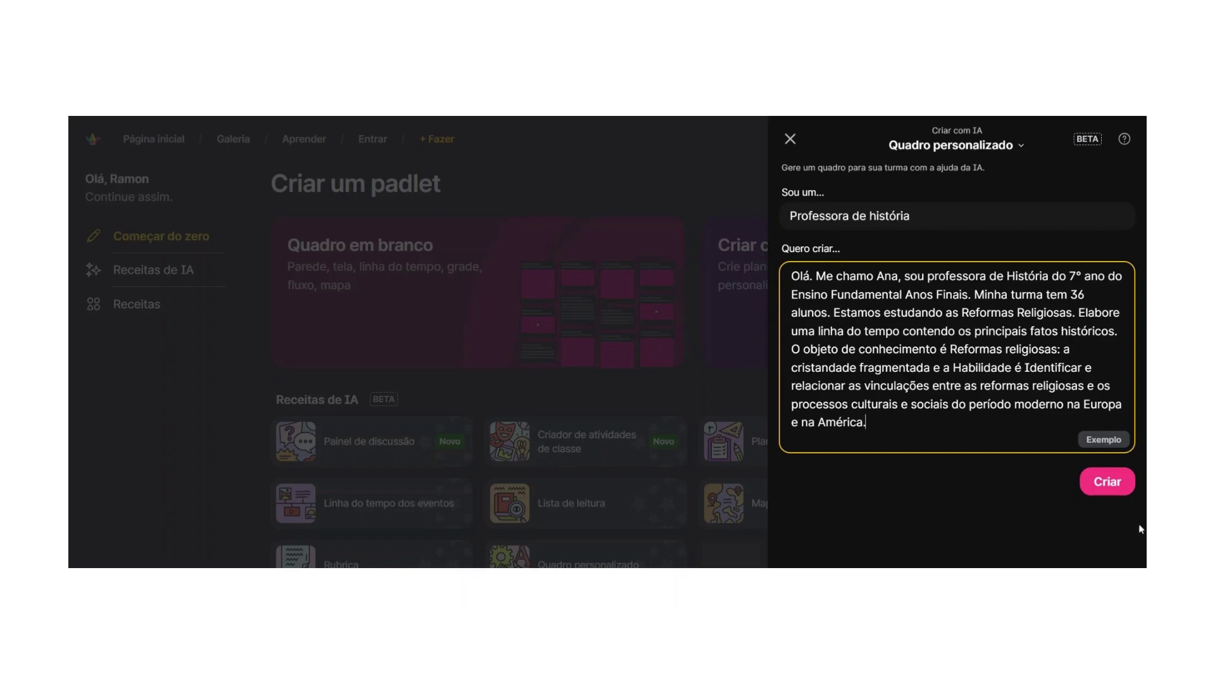
click(1108, 489)
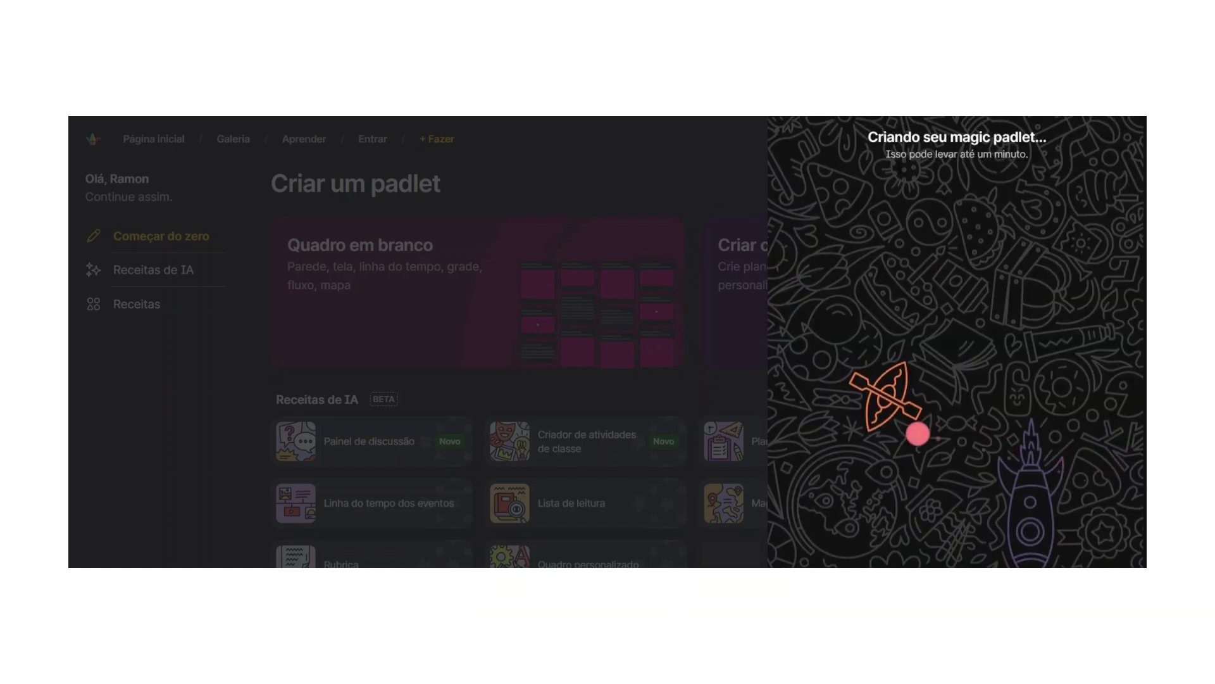
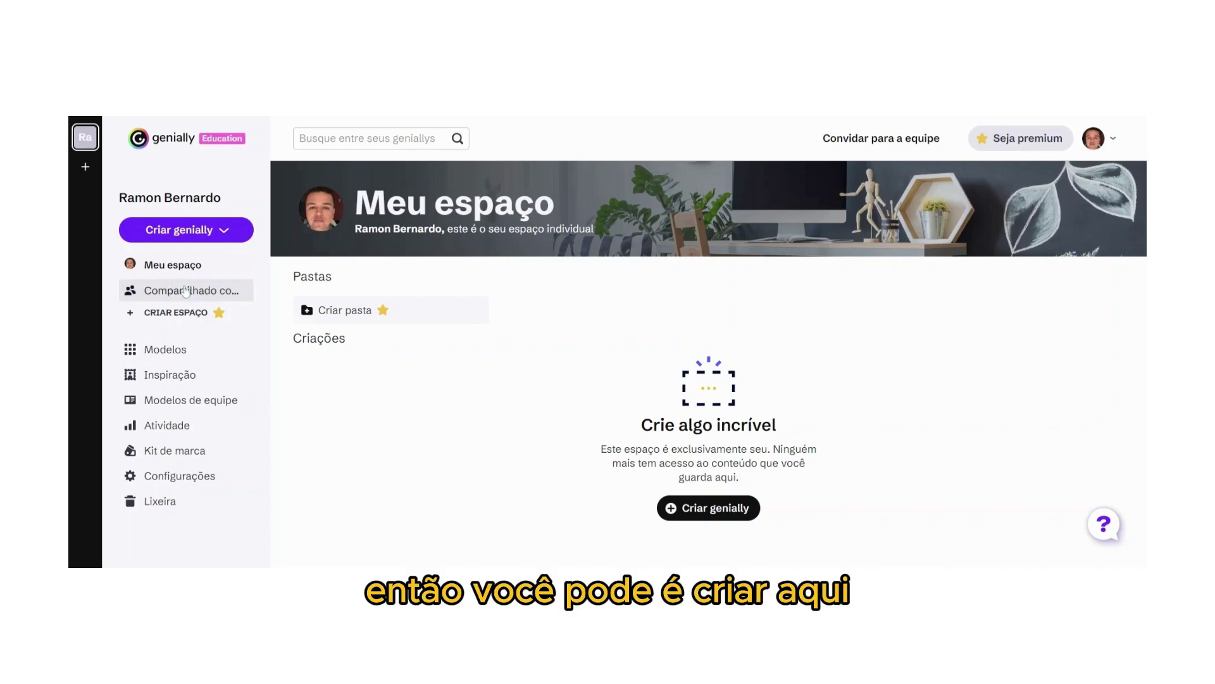
In Genially, open the template library, look through the recommended and Apresentações templates, and return to the Para mim category
click(177, 353)
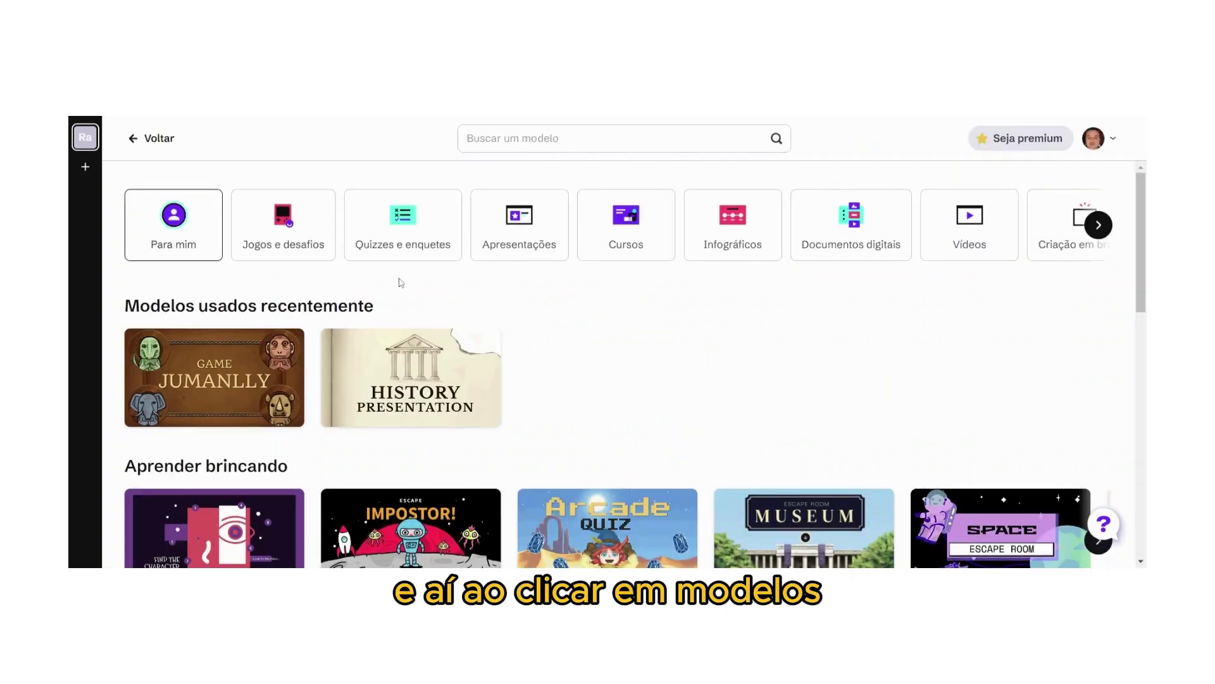
scroll(352, 344, down, 5)
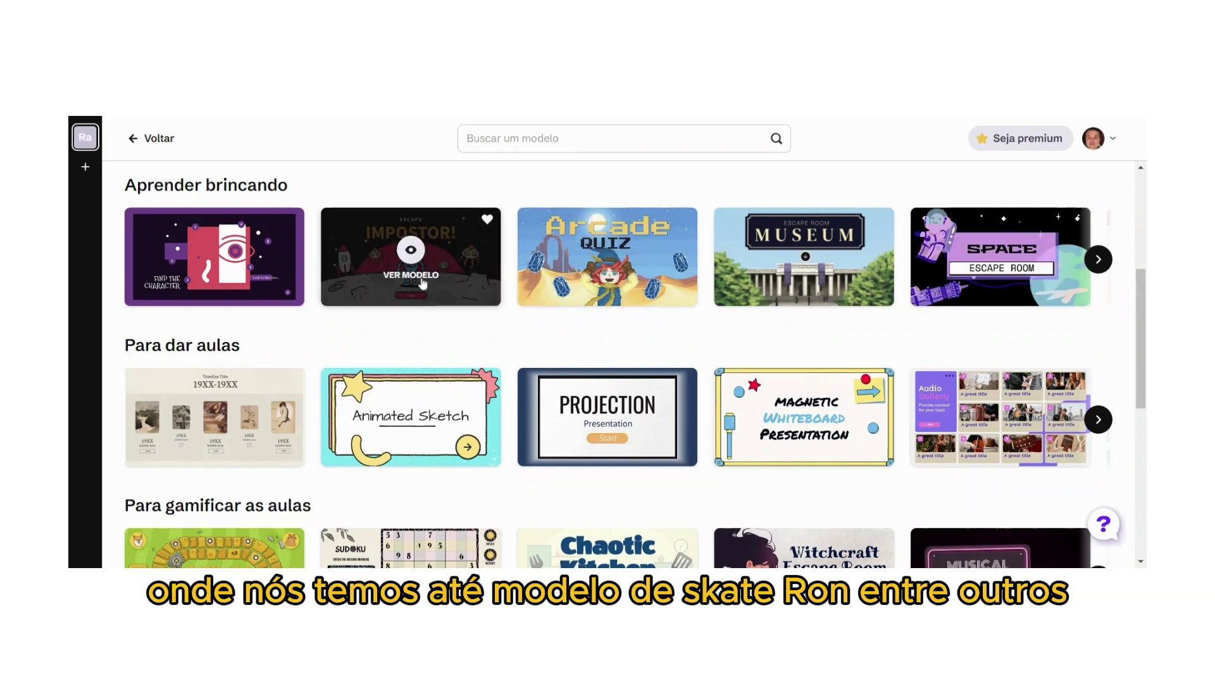
scroll(457, 313, up, 4)
scroll(457, 313, up, 1)
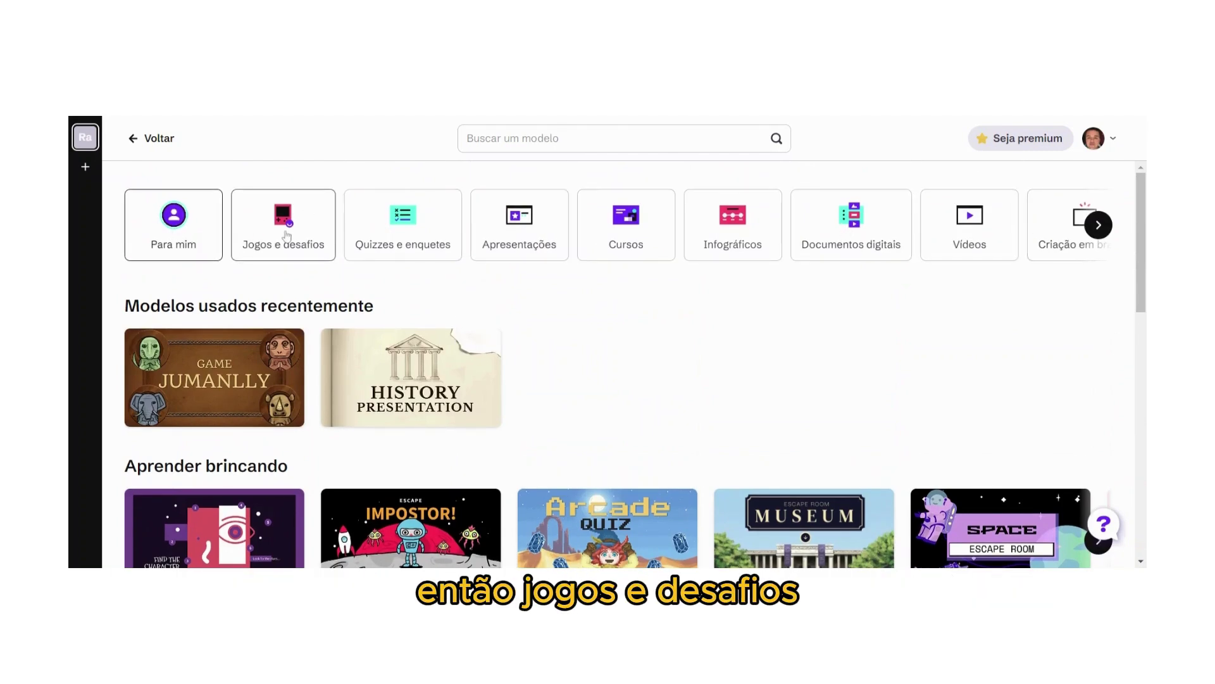
click(533, 239)
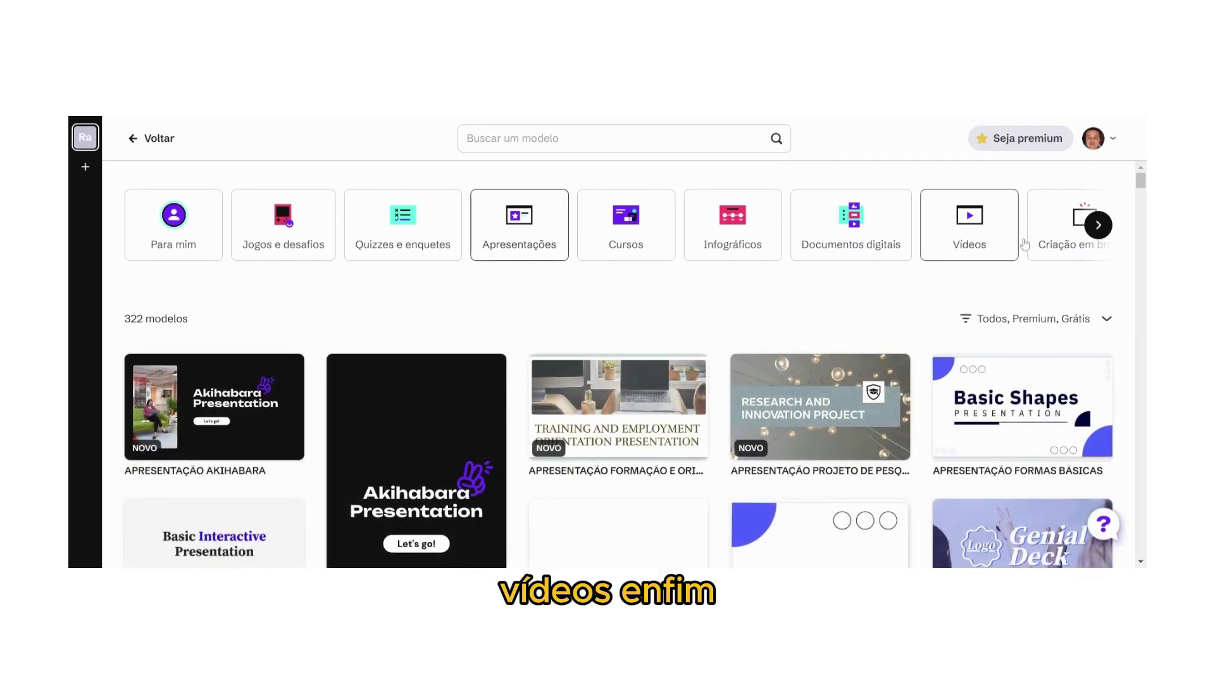
click(181, 244)
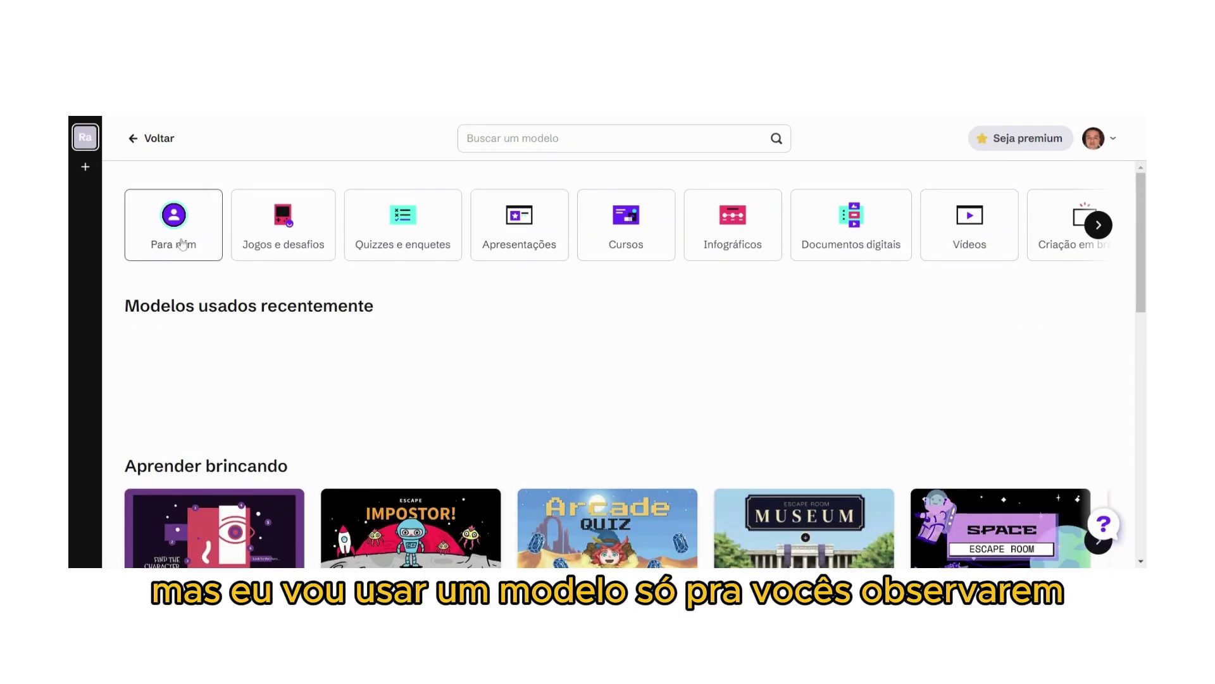
Look over the game templates in the Jogos e desafios category and return to the Para mim category
click(310, 239)
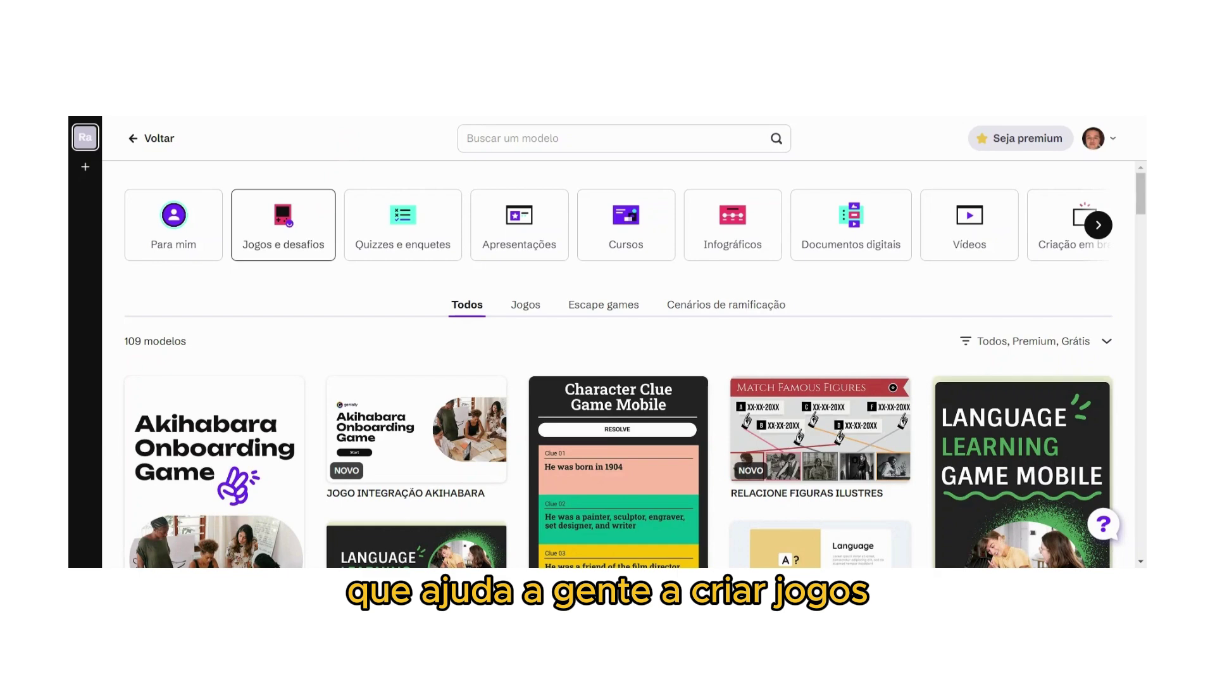
scroll(347, 341, down, 3)
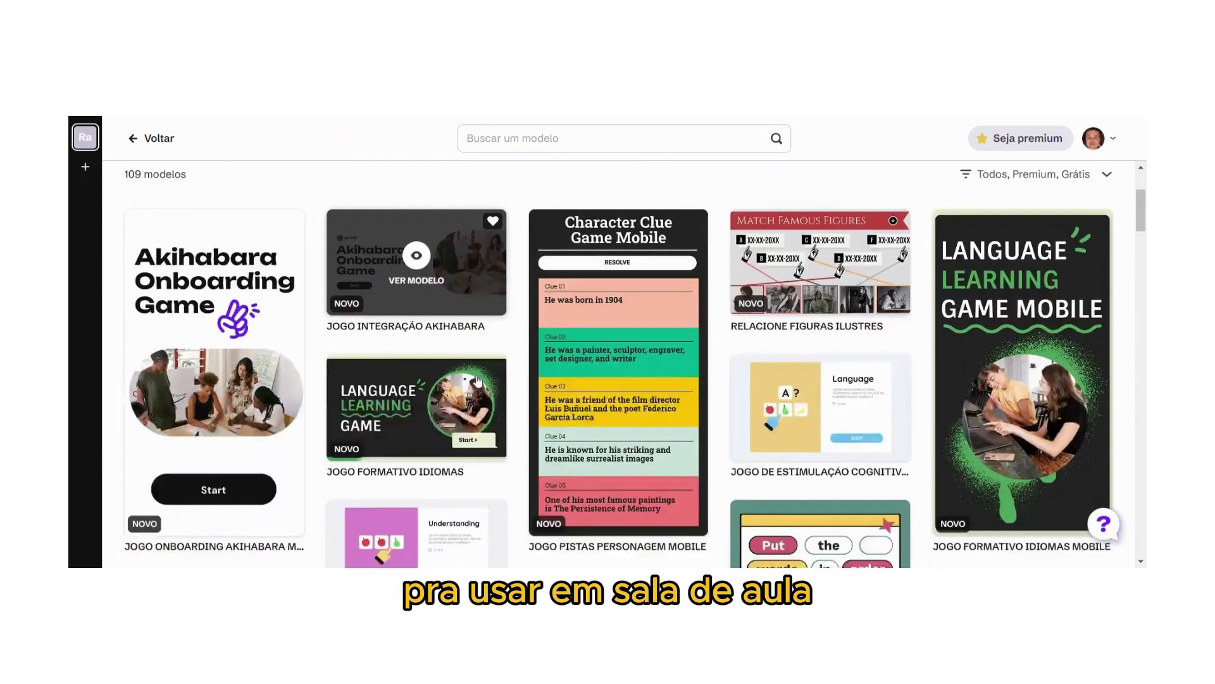
scroll(348, 340, up, 3)
click(212, 247)
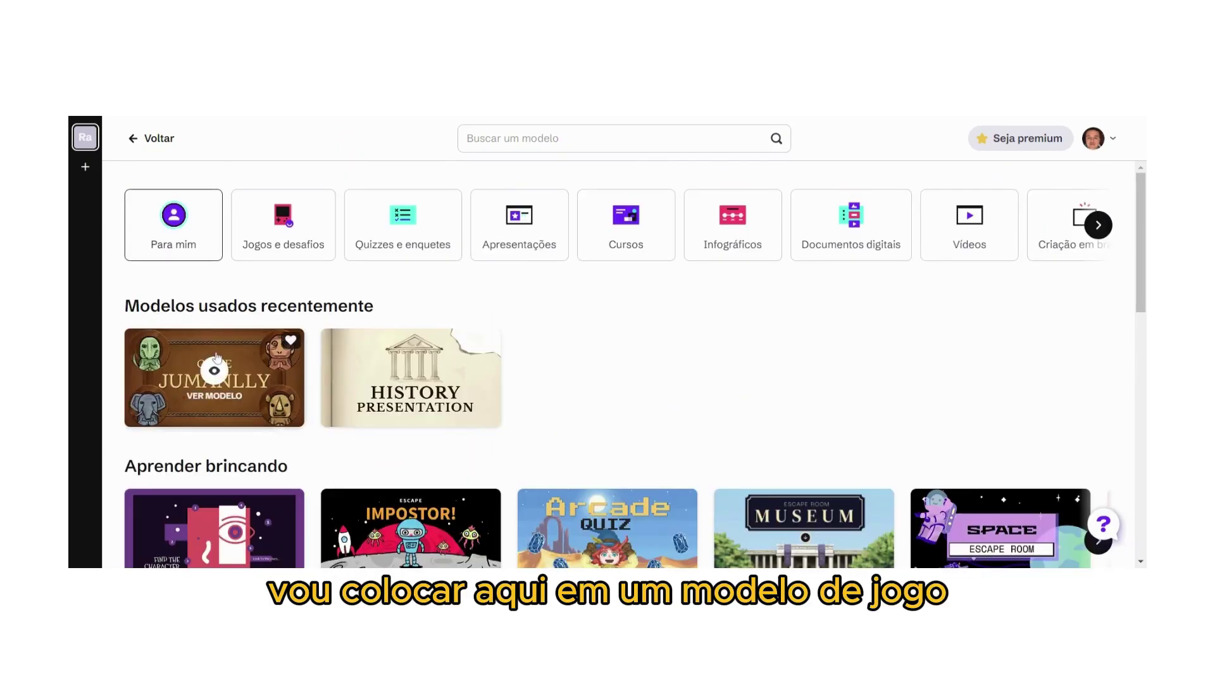
Look through the Para mim template collections for teaching, gamifying and practising, and browse further along the Aprender brincando collection
scroll(643, 374, down, 2)
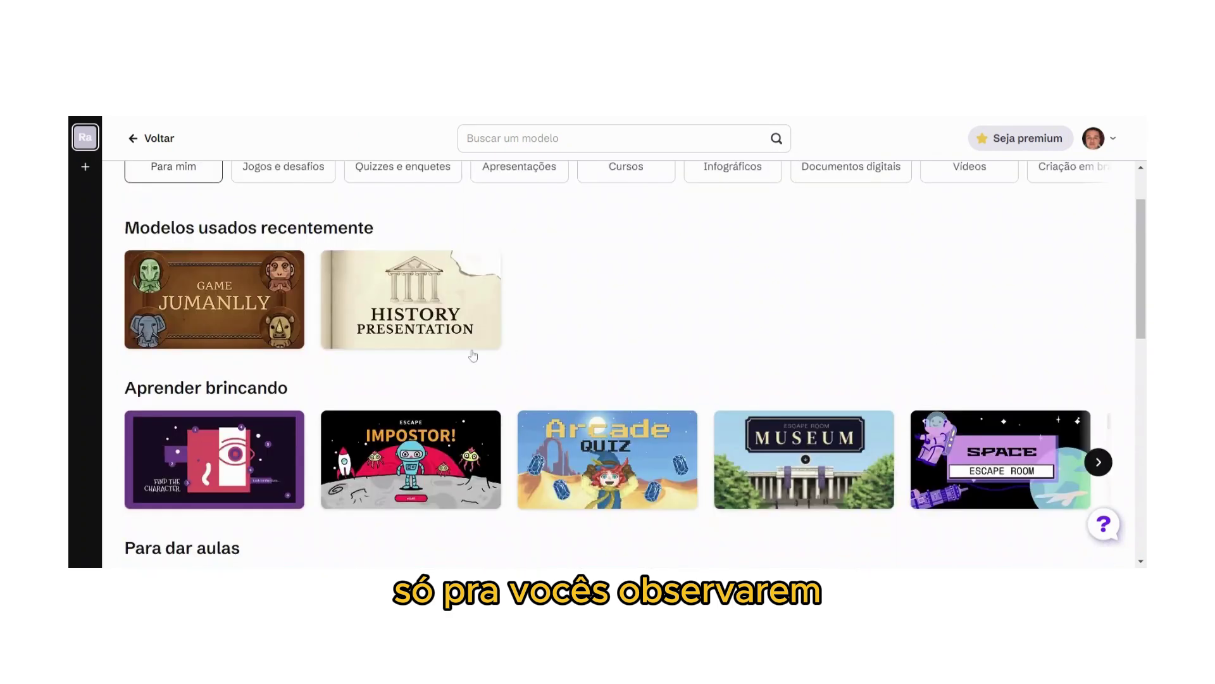
scroll(392, 317, down, 3)
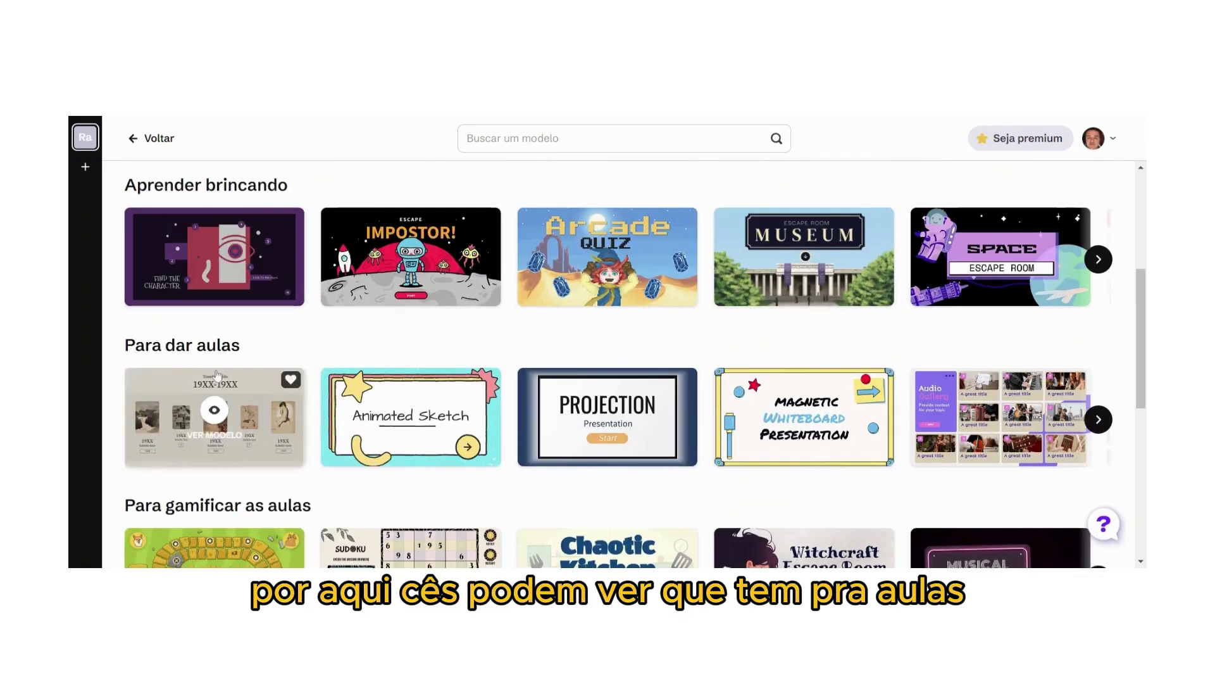
scroll(165, 285, down, 4)
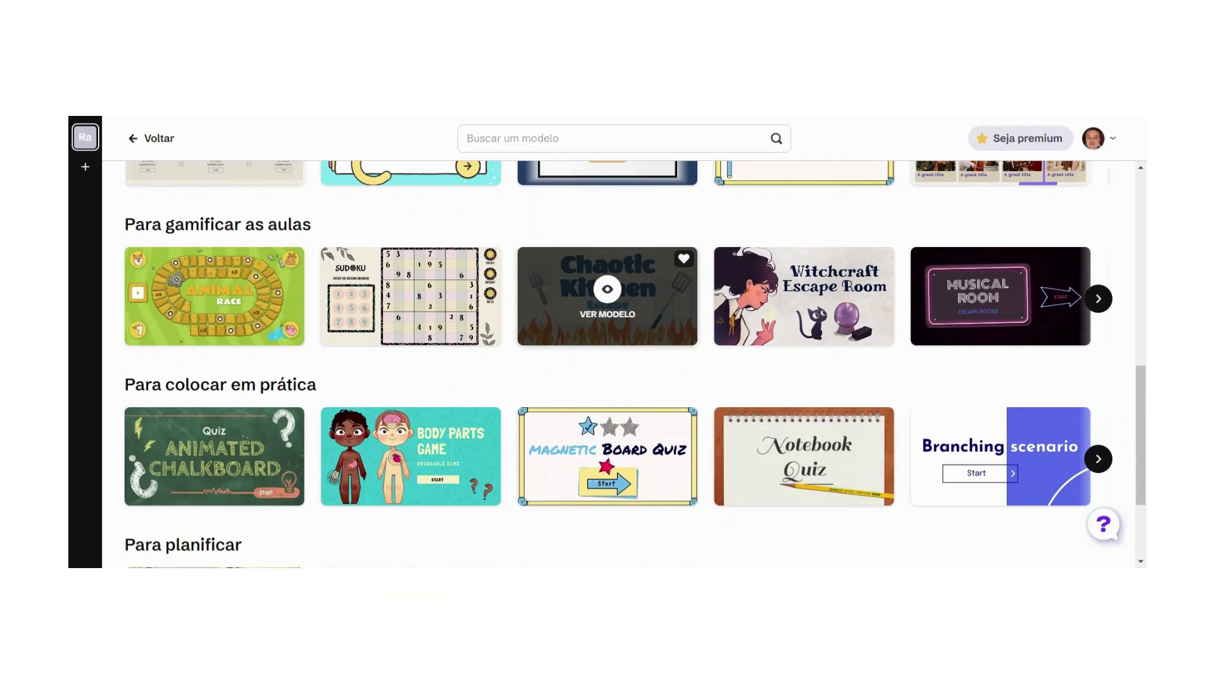
scroll(607, 289, up, 4)
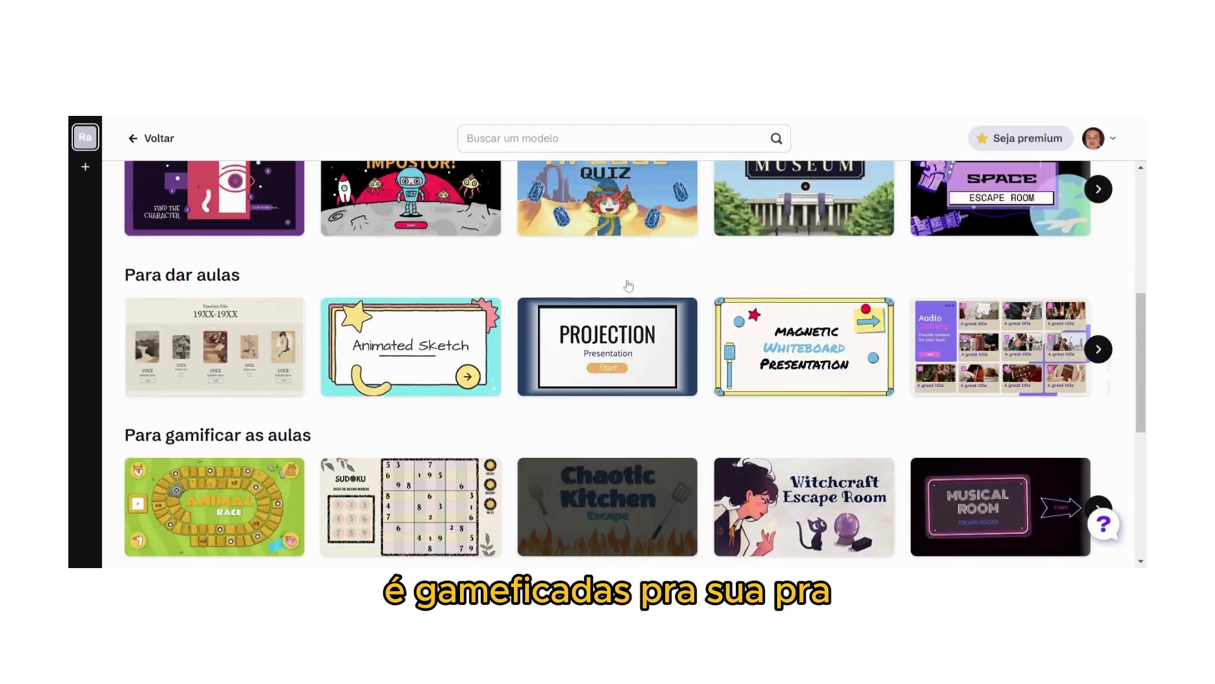
scroll(606, 285, up, 4)
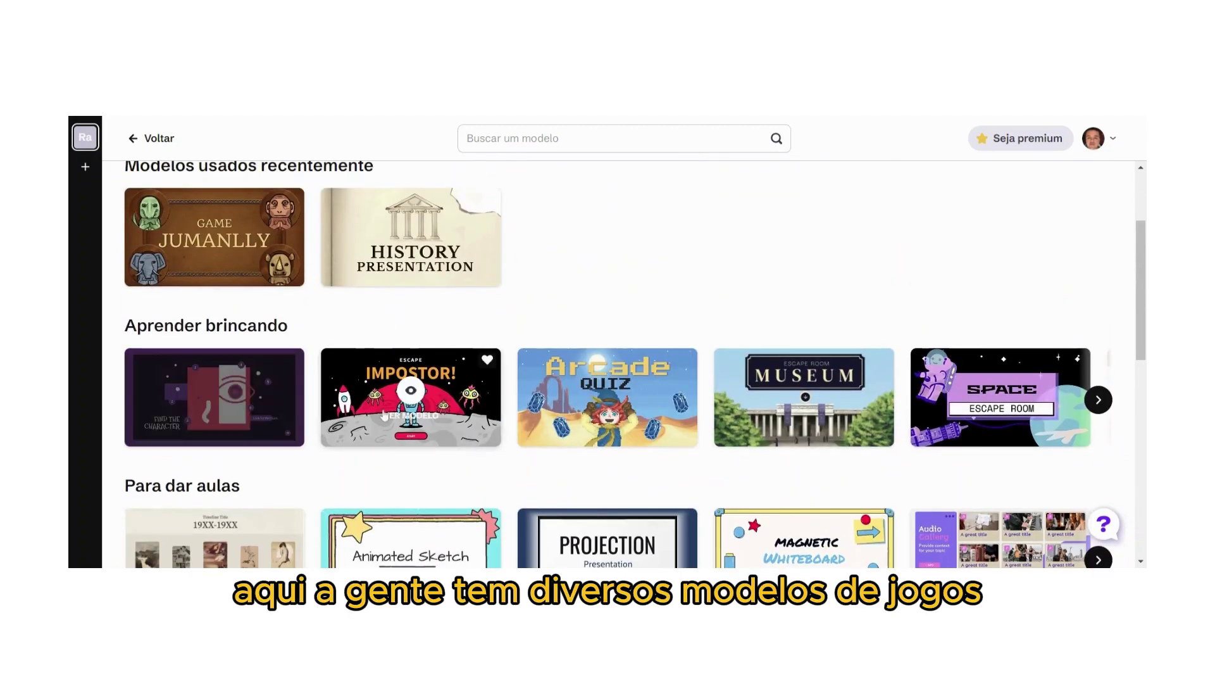
mouse_move(1081, 397)
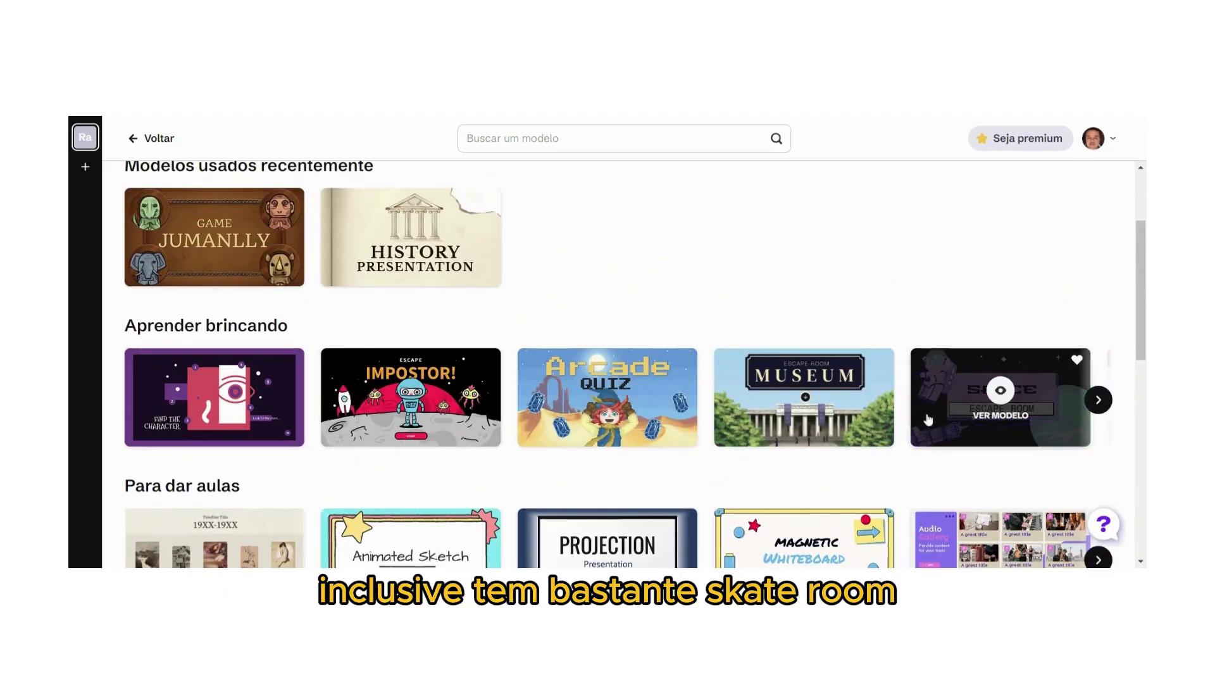
click(1098, 399)
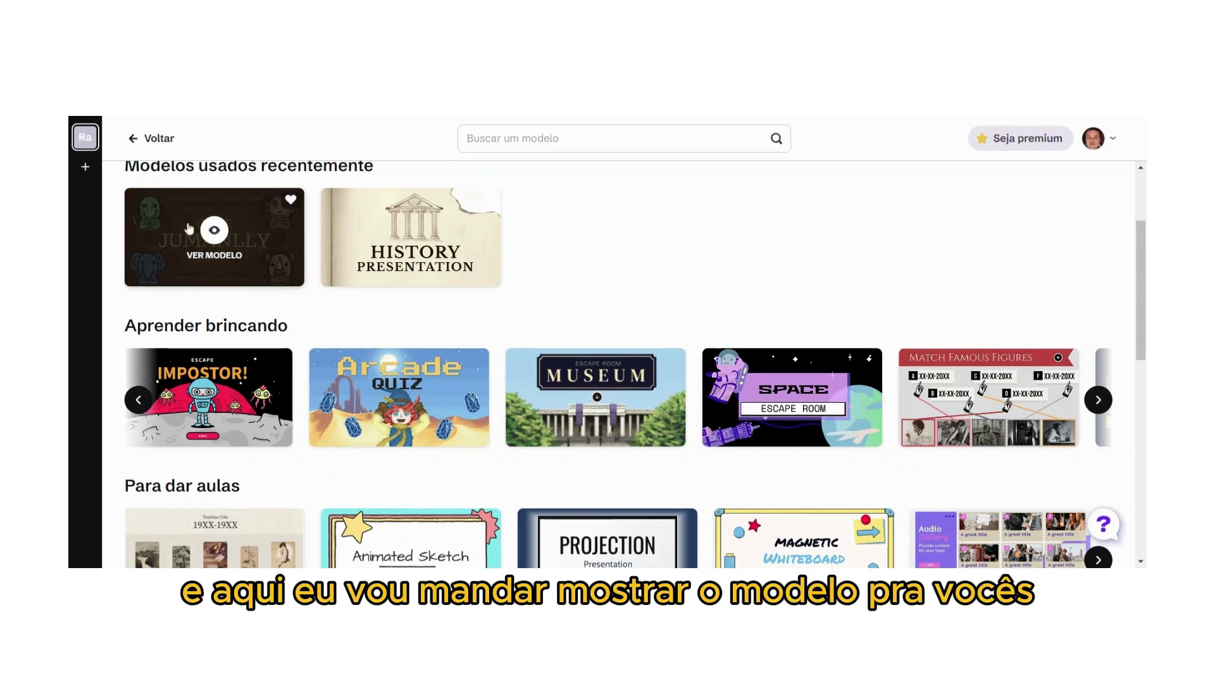
Preview the Jumanlly game template from its cover through the rules to the game board, with the audio muted
mouse_move(214, 244)
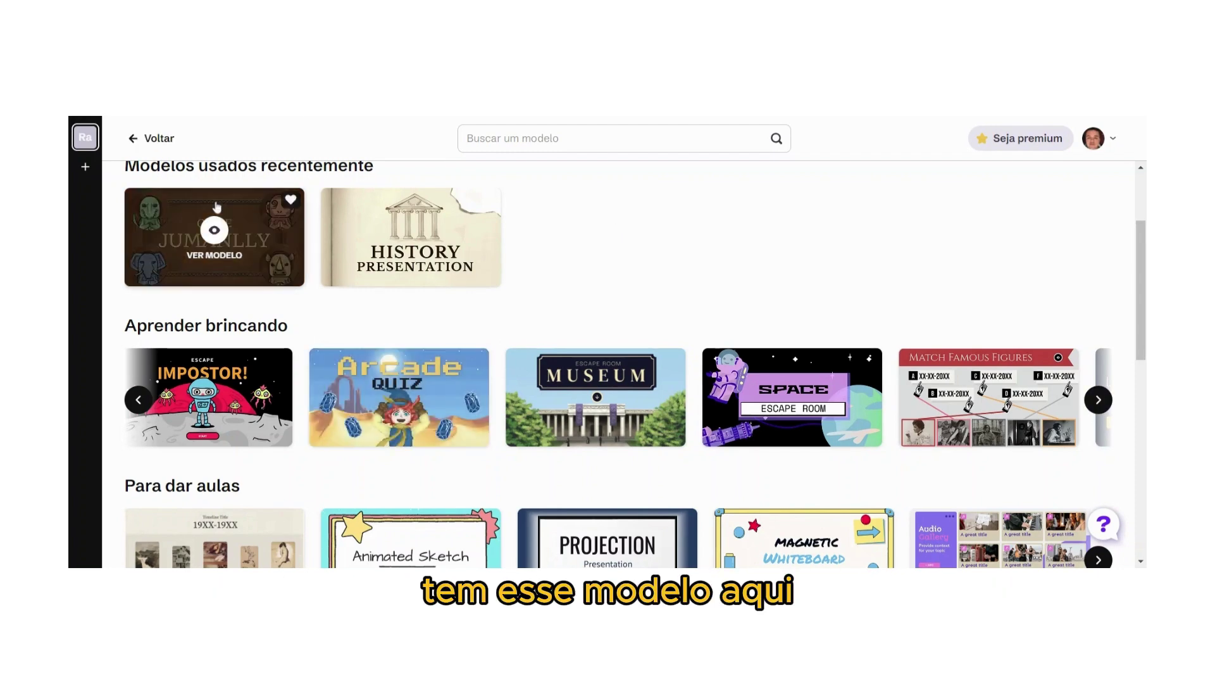
click(214, 237)
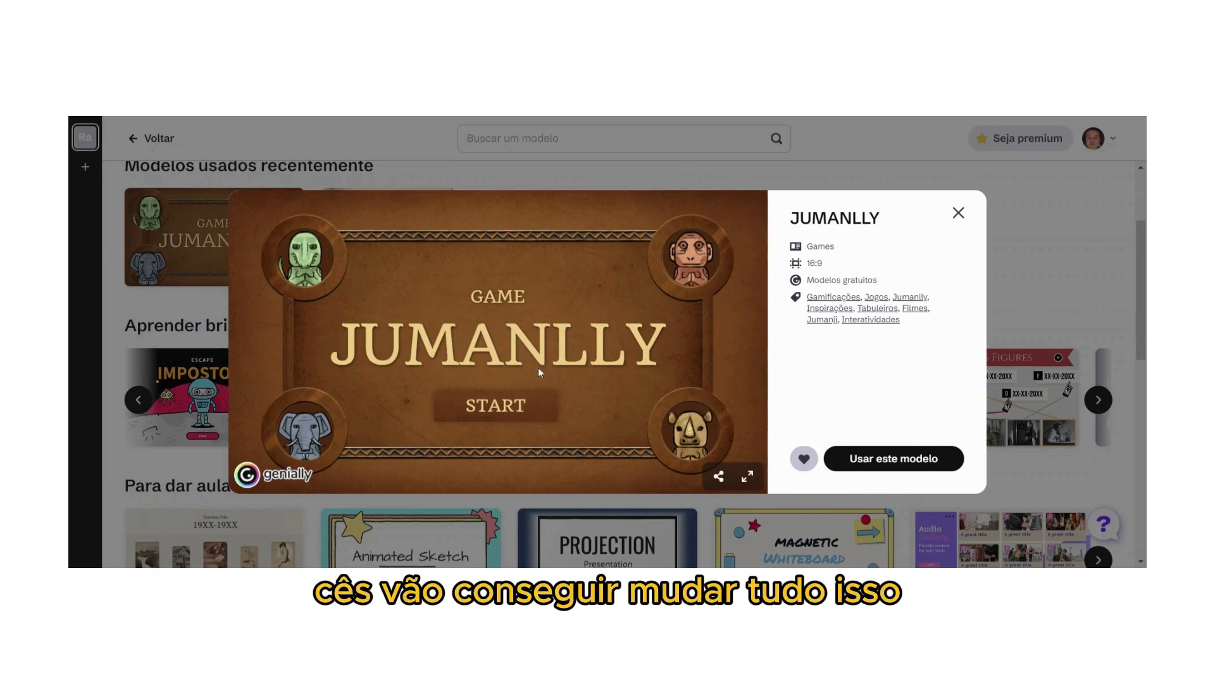
click(514, 408)
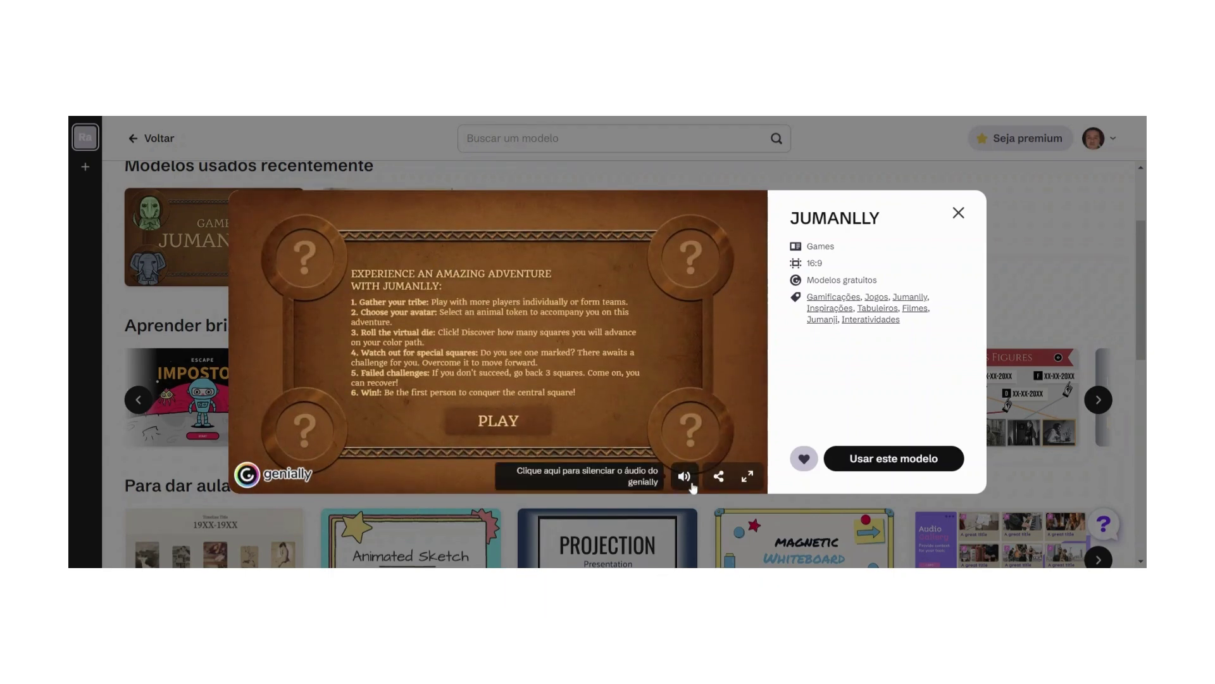
click(676, 484)
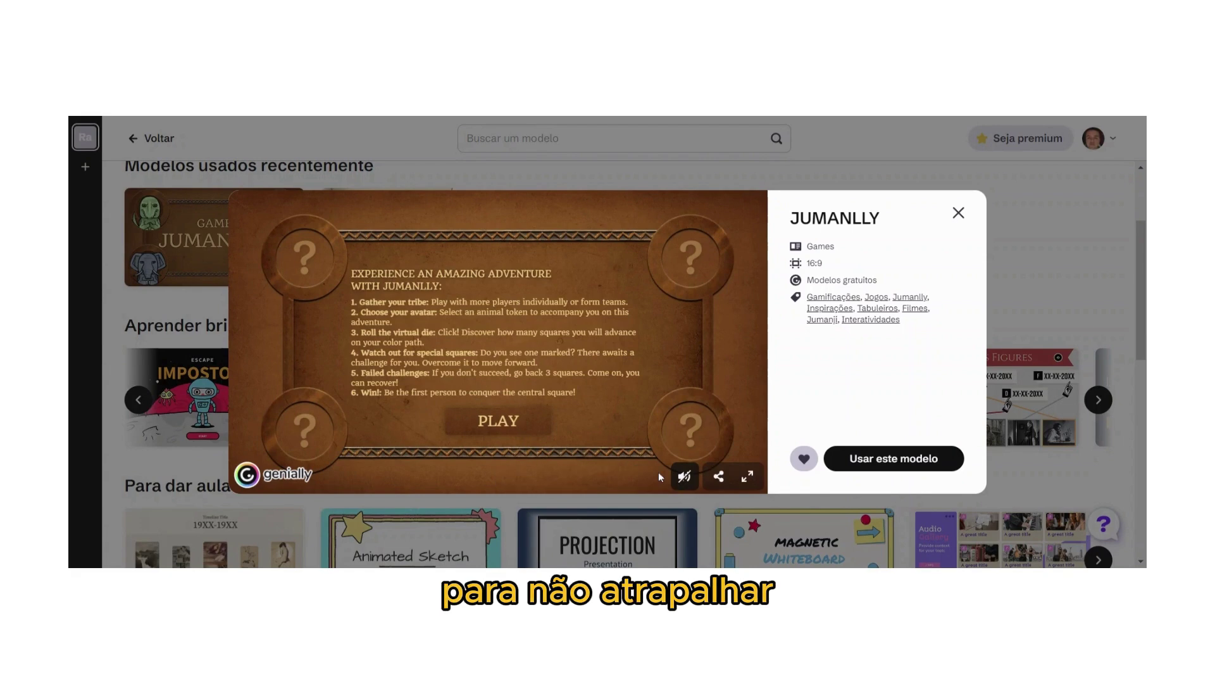
click(504, 426)
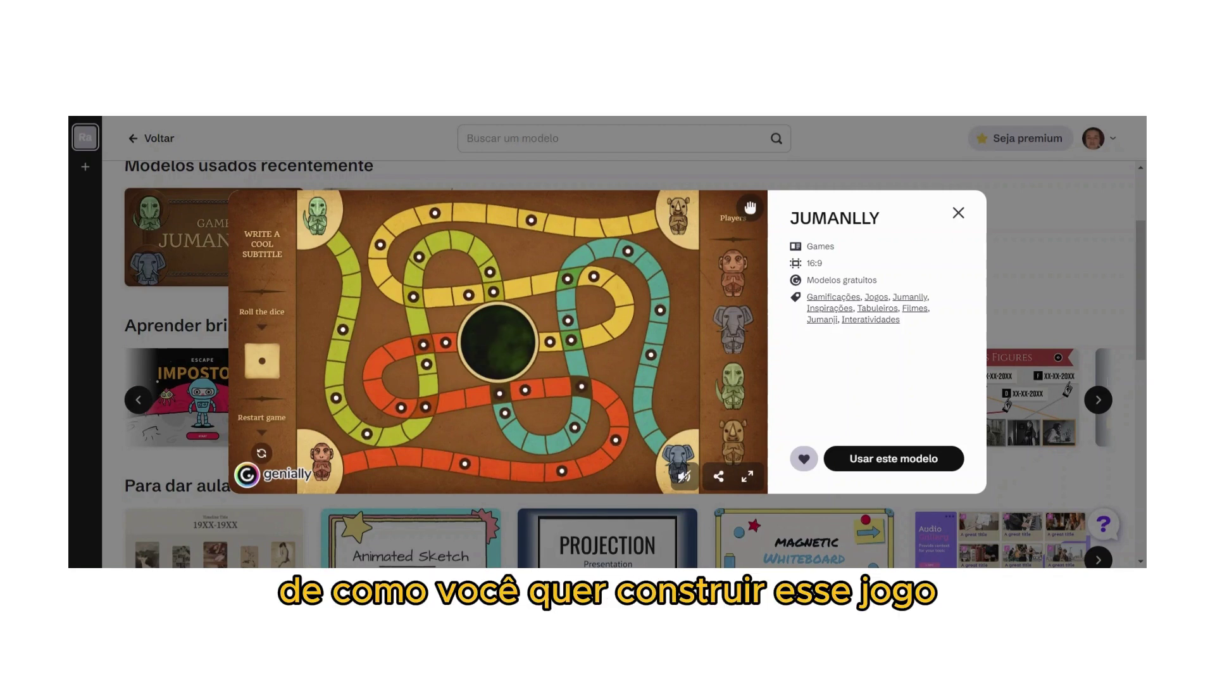
Create a project from the Jumanlly template and change the main title on its cover to "REVISÃO"
click(905, 467)
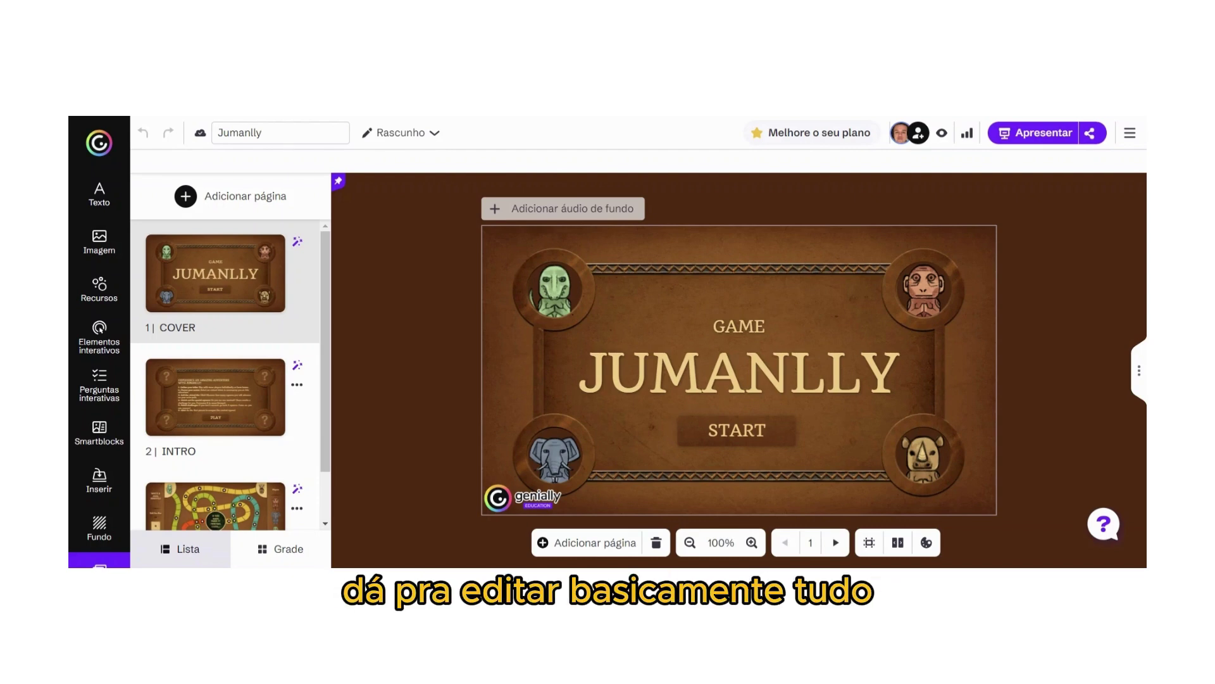
click(571, 305)
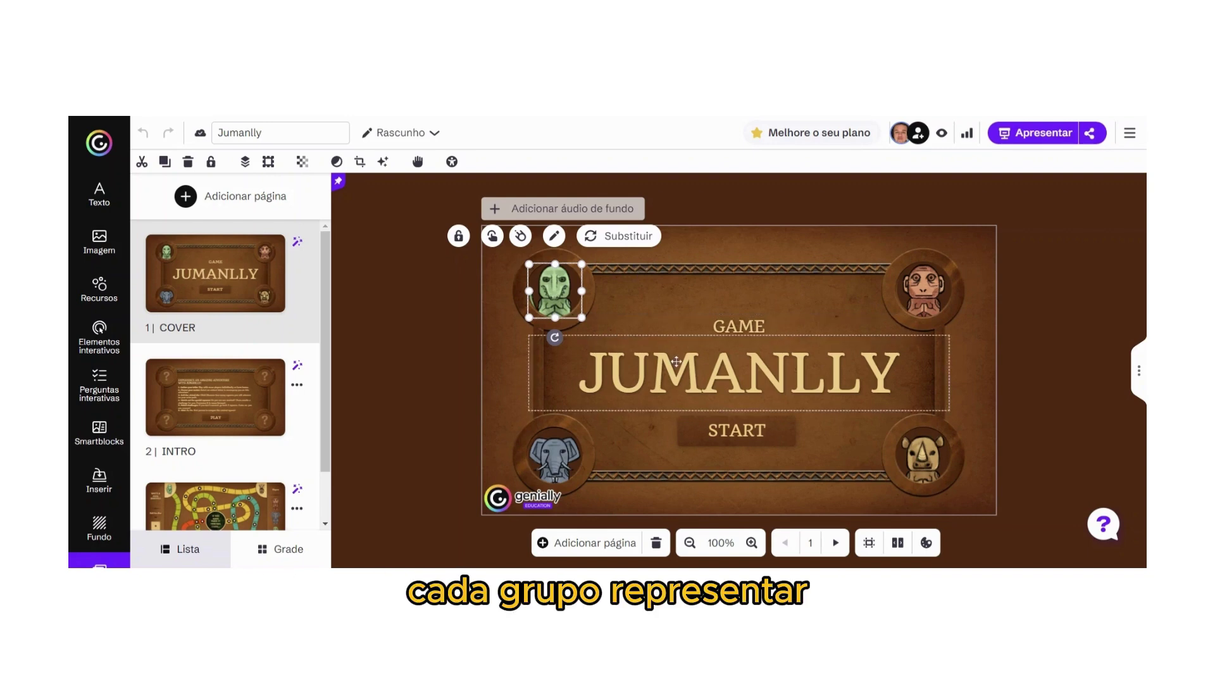
double_click(767, 380)
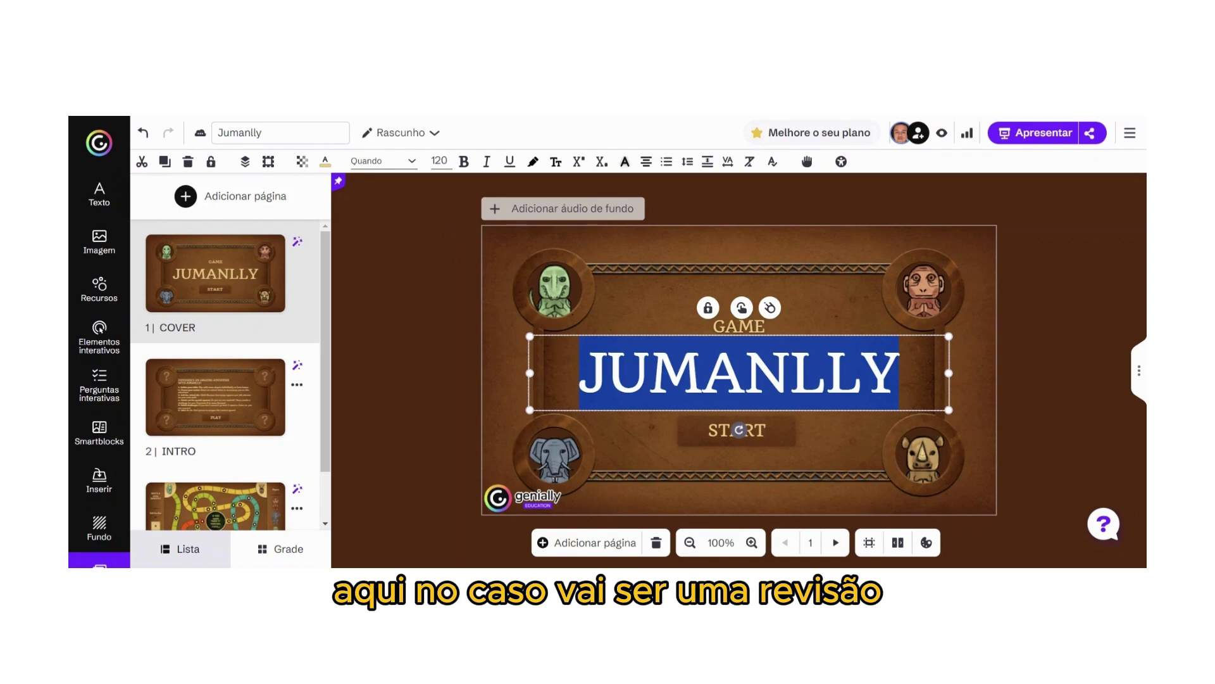
text(RE)
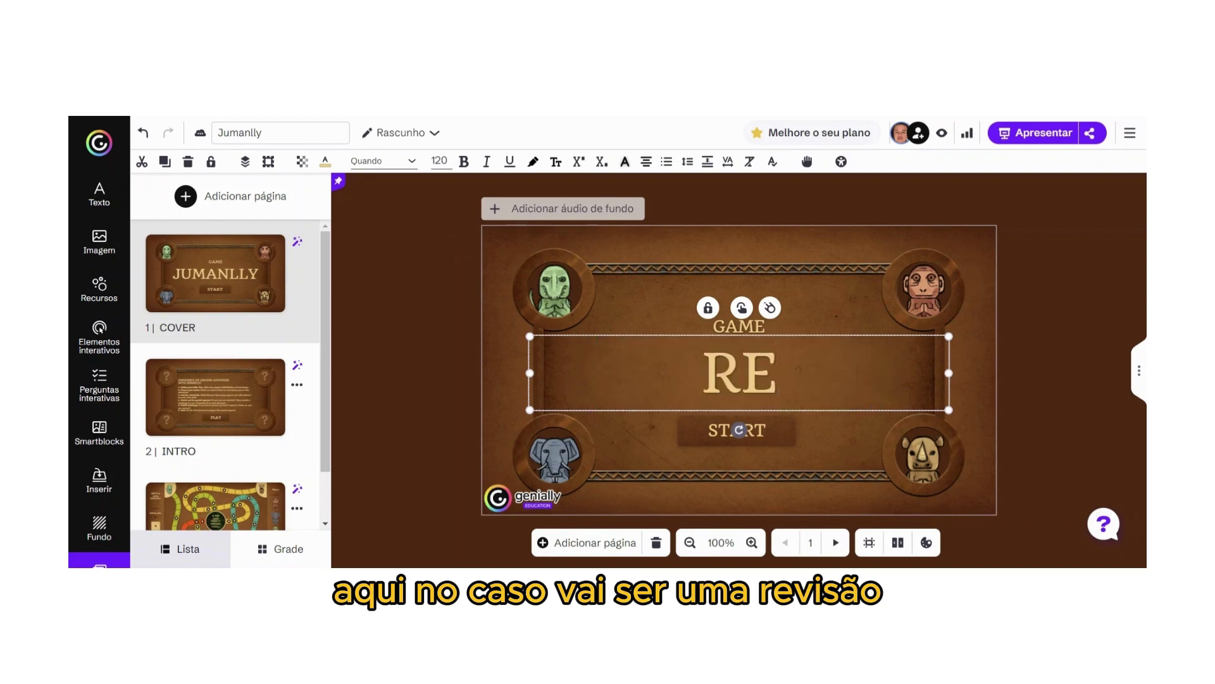
text(VISÃO)
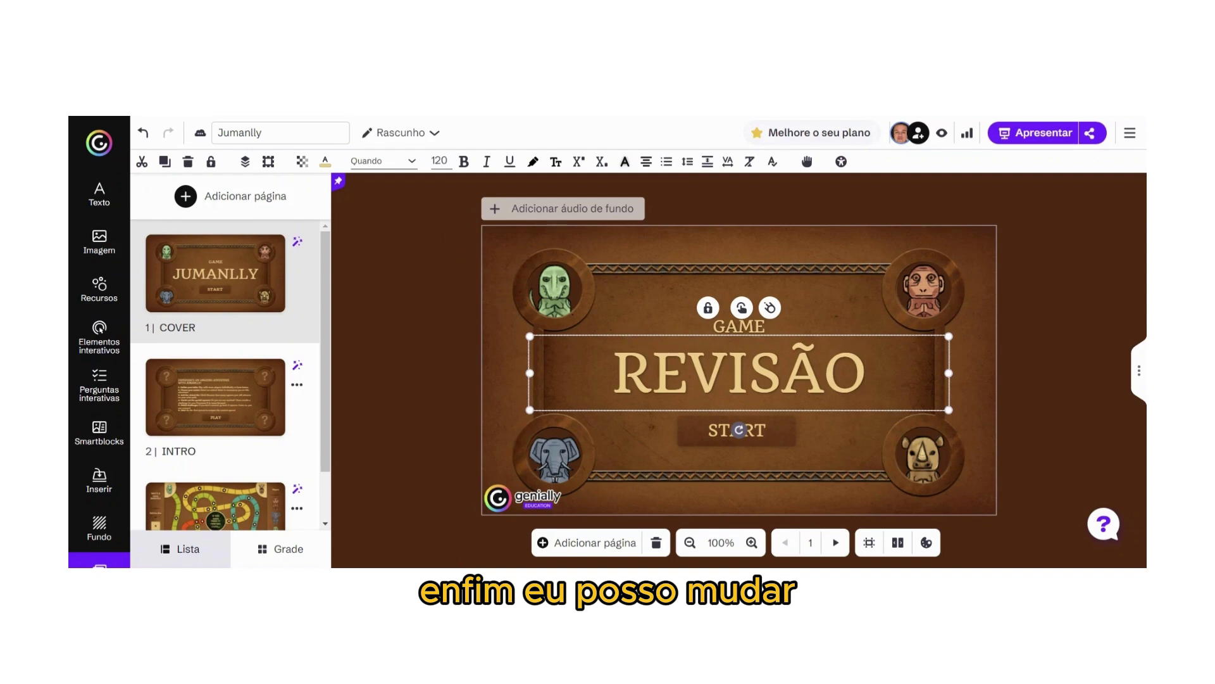
Delete the INTRO page containing the game rules from the project
click(220, 396)
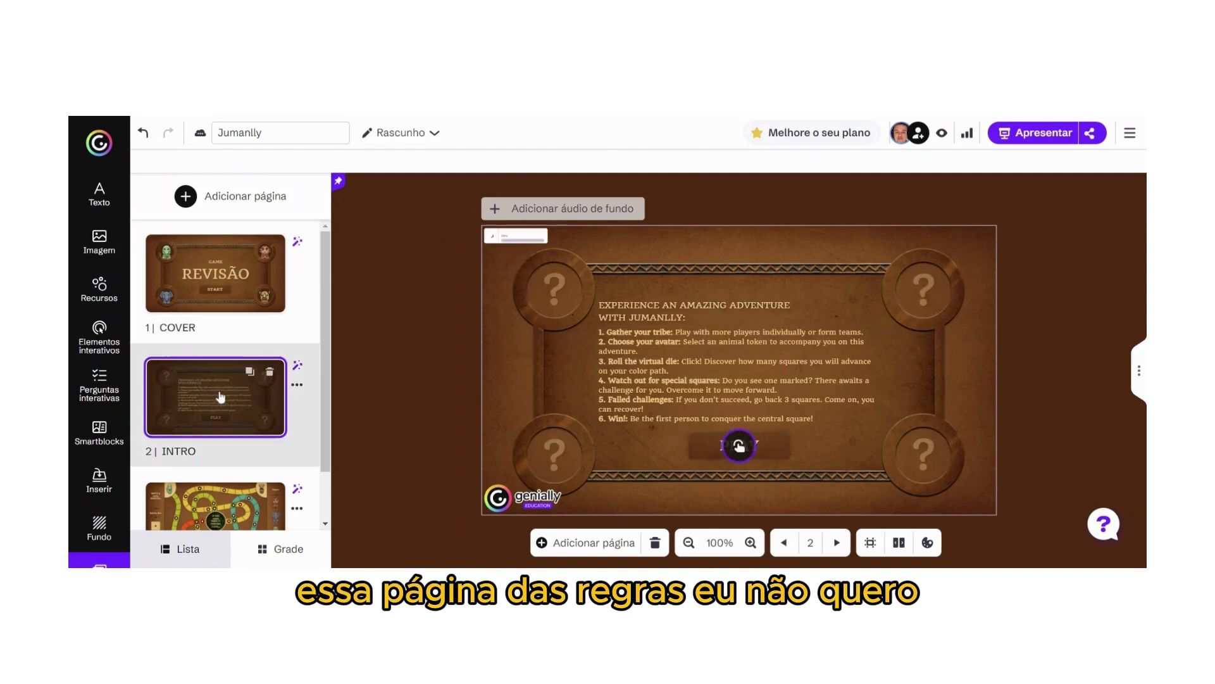
click(270, 375)
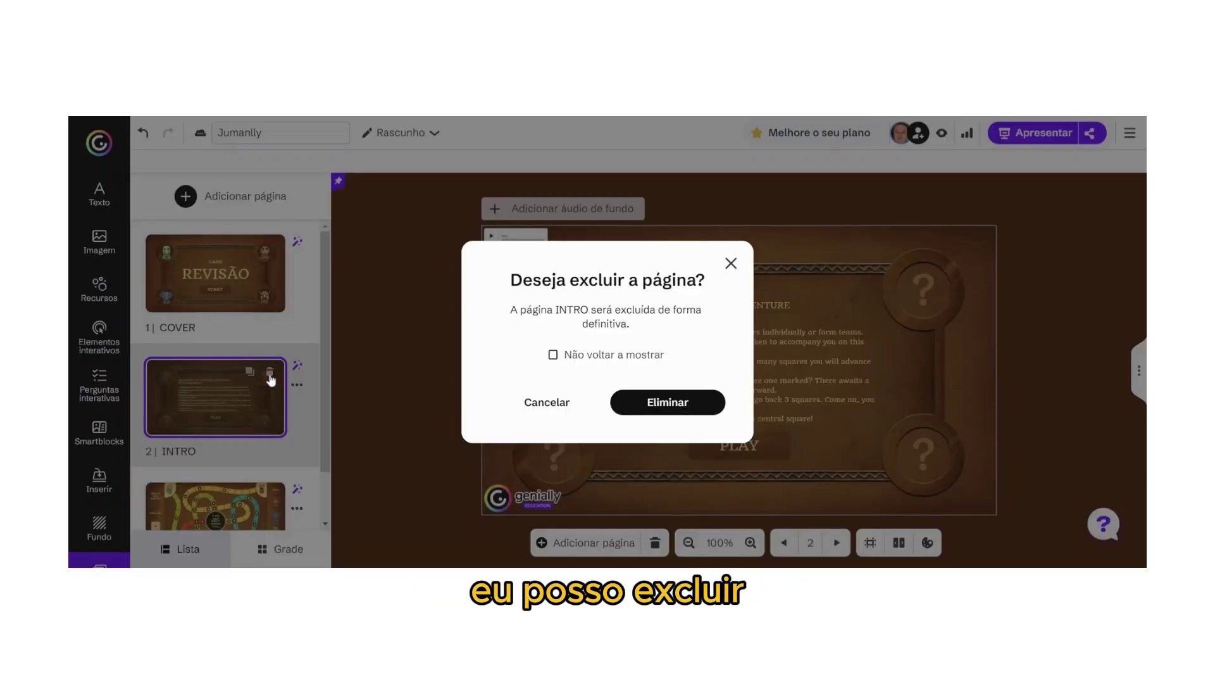
click(654, 399)
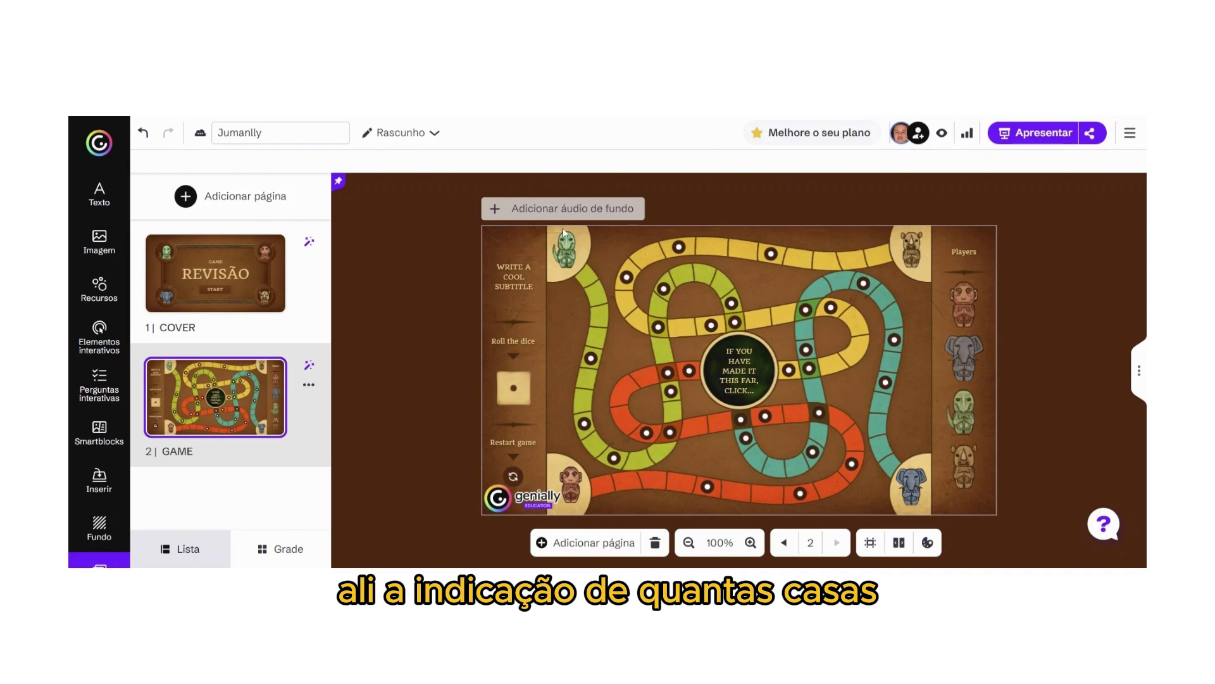
On the GAME page, open the pop-up window of a yellow-path marker for editing and select all its placeholder text
mouse_move(563, 234)
mouse_down()
mouse_move(600, 302)
mouse_move(563, 234)
mouse_move(565, 251)
mouse_up()
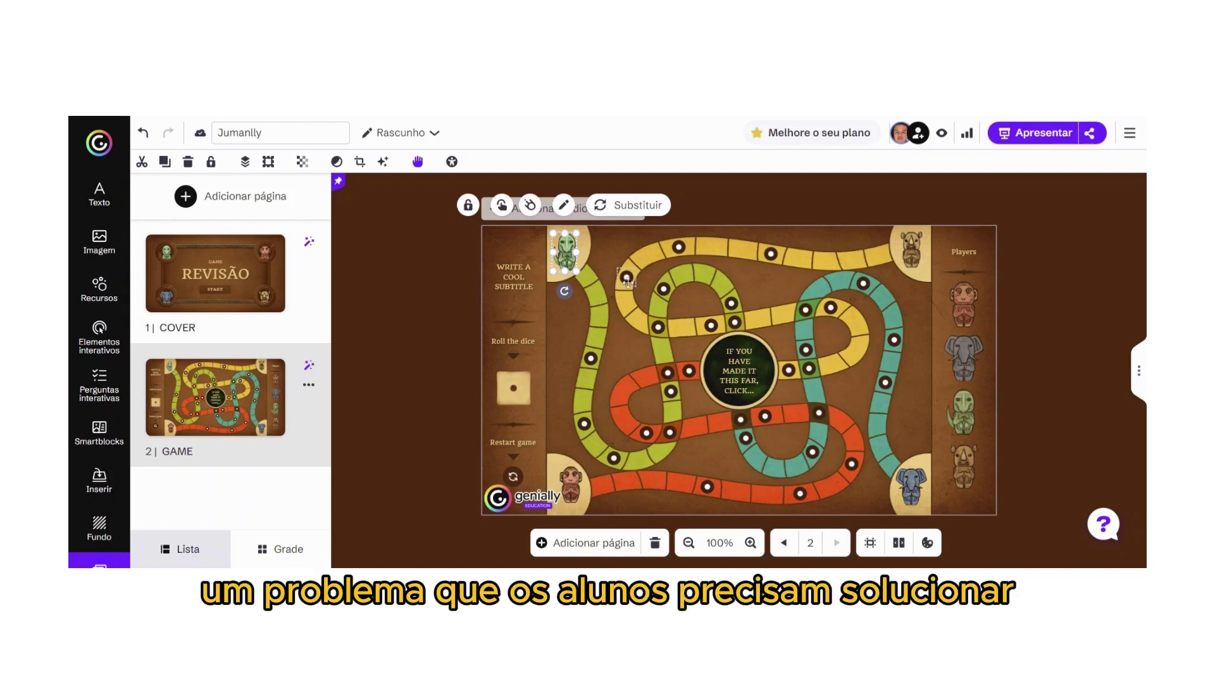
click(627, 278)
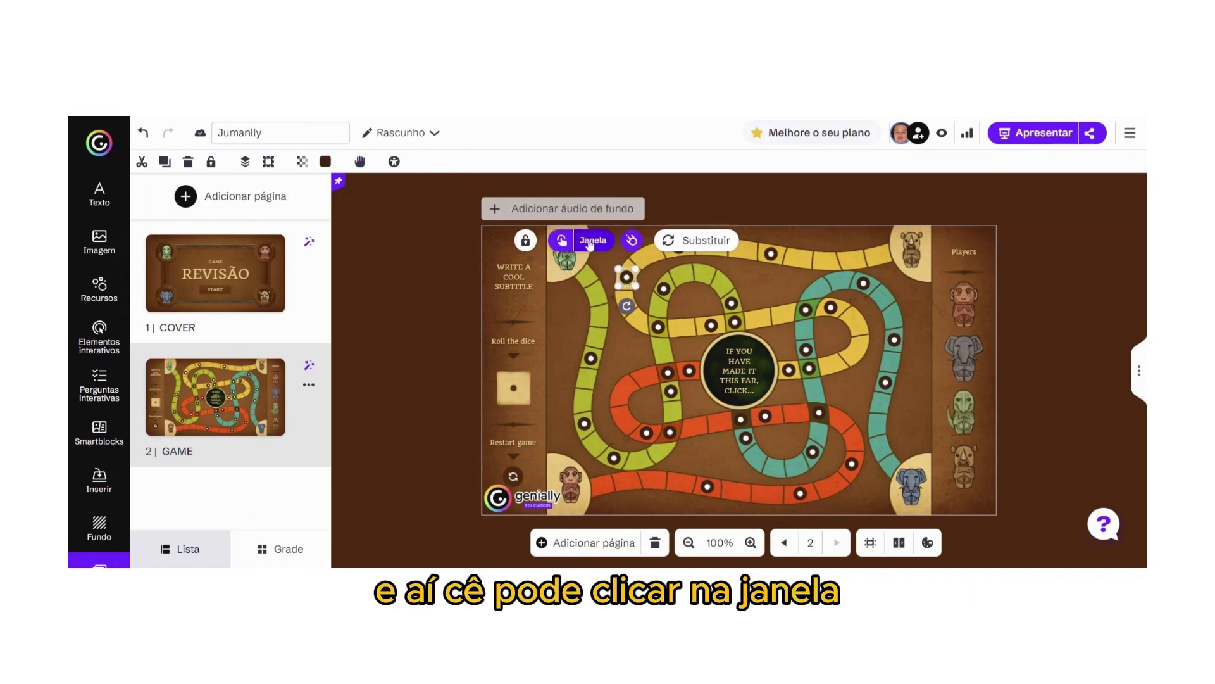
click(589, 242)
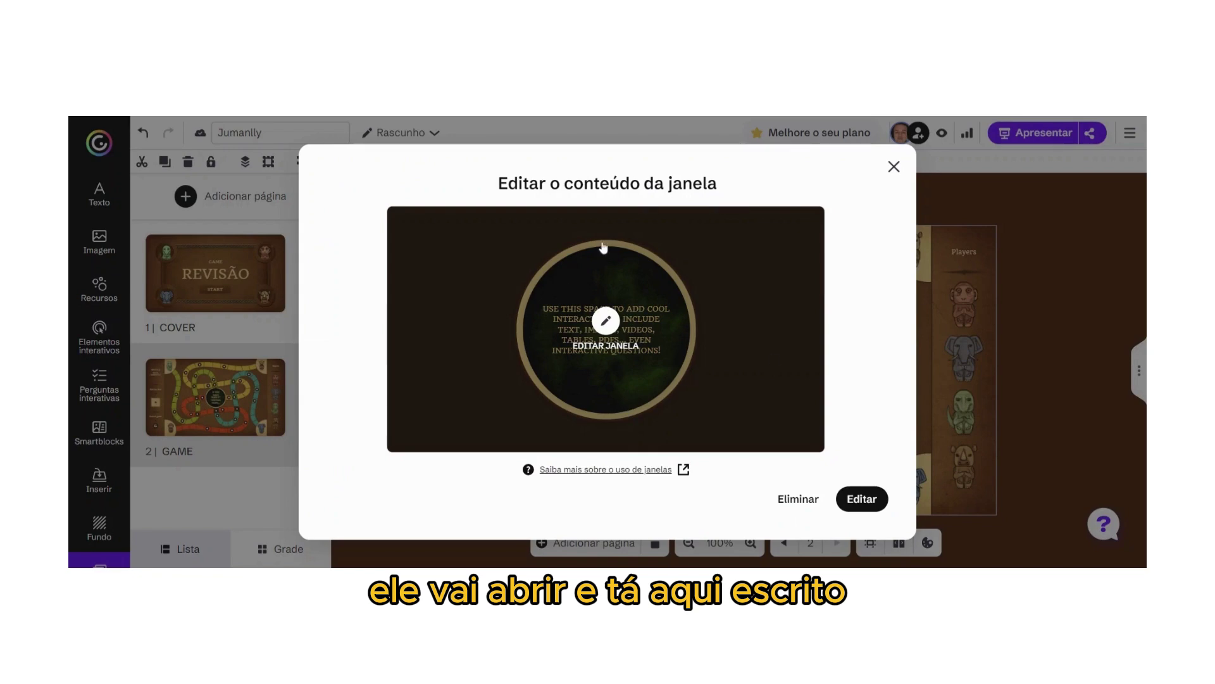
click(606, 321)
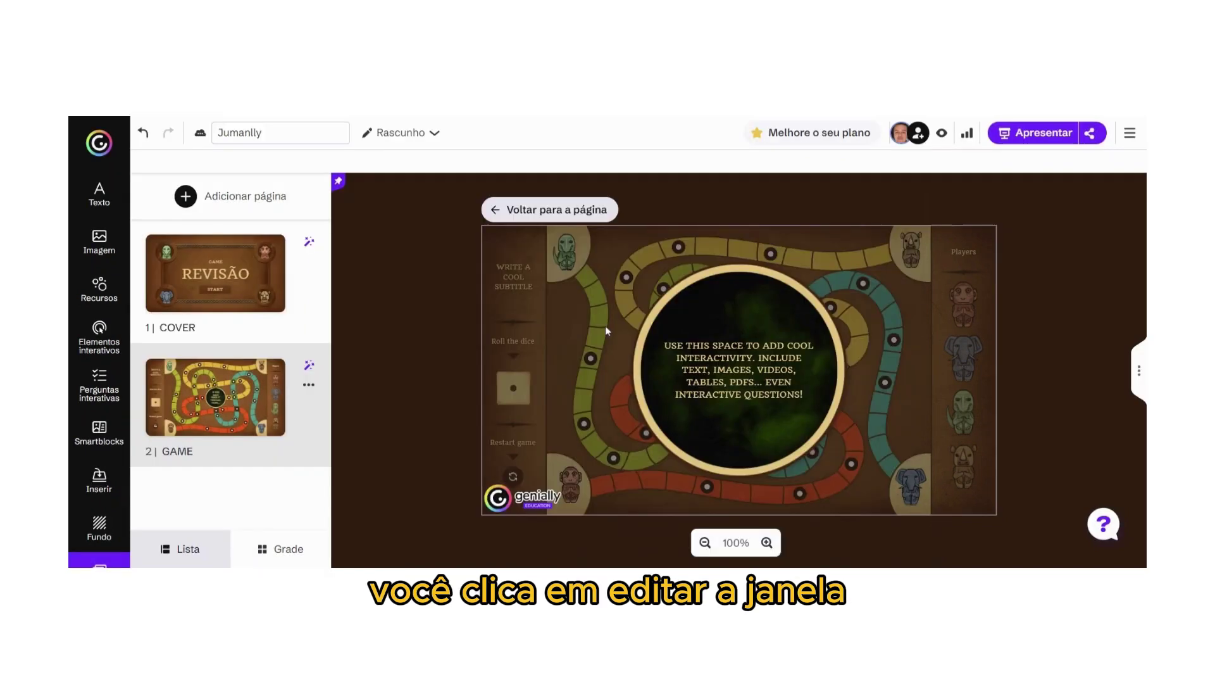
click(772, 370)
double_click(774, 371)
key(ctrl+a)
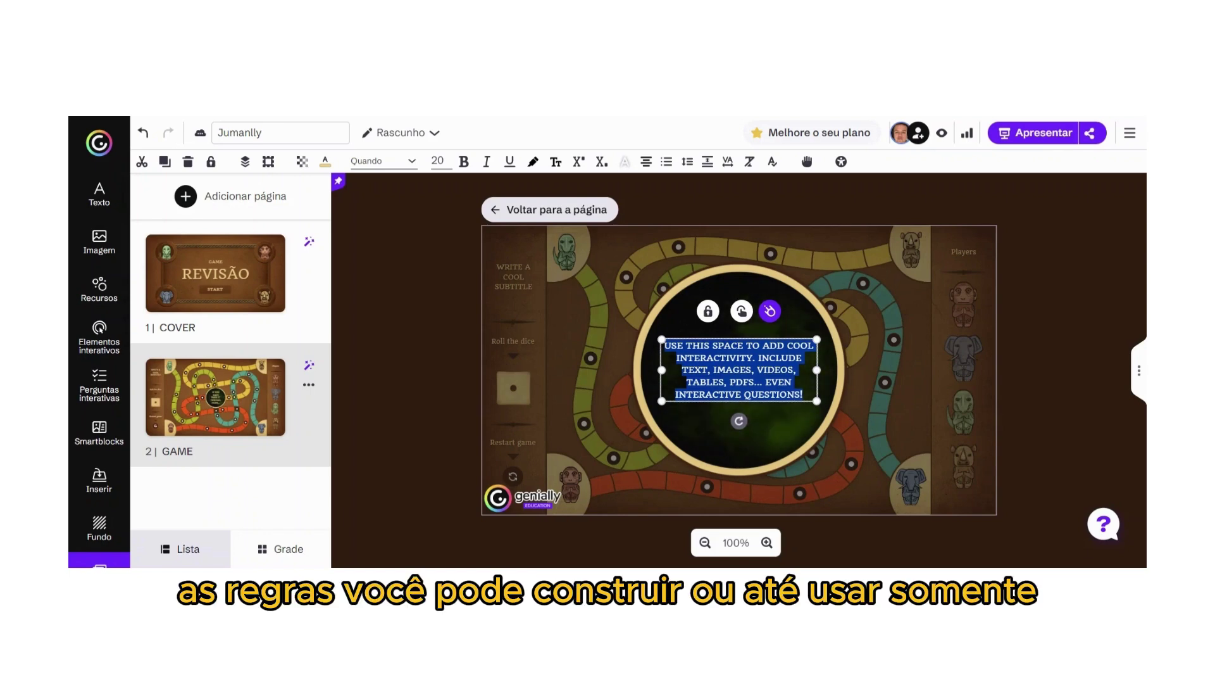
Publish the Jumanlly project as Público na Internet and open it in presentation view
click(1043, 135)
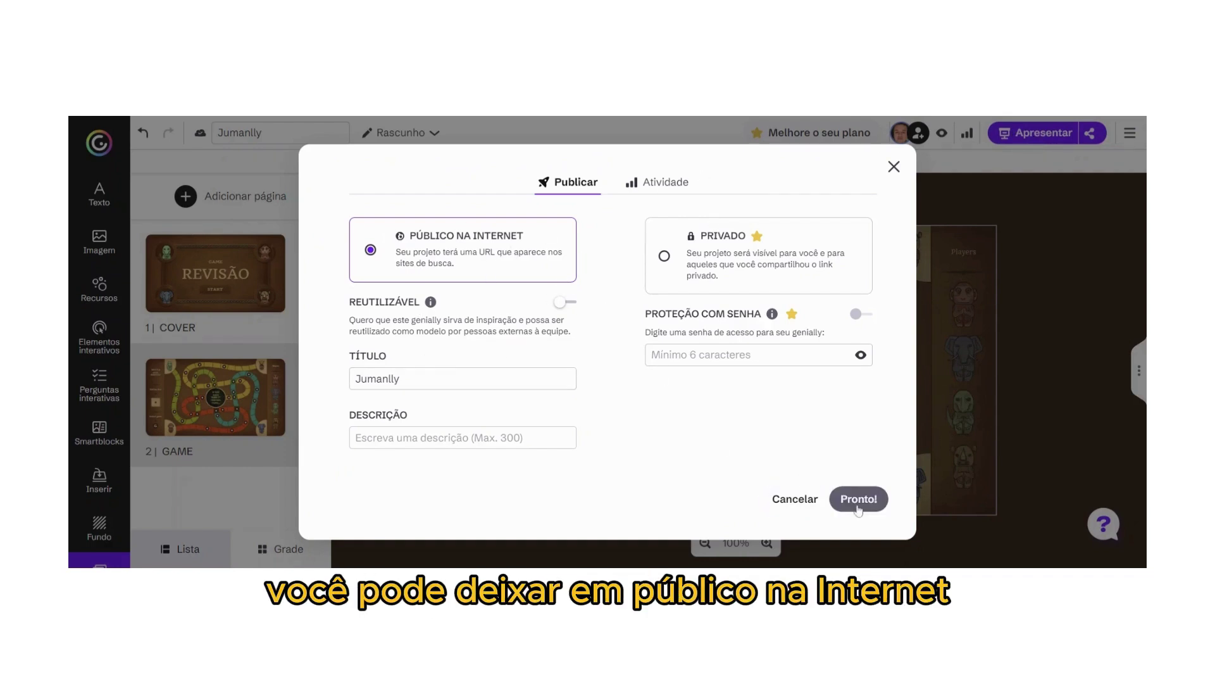
mouse_move(693, 260)
key(Return)
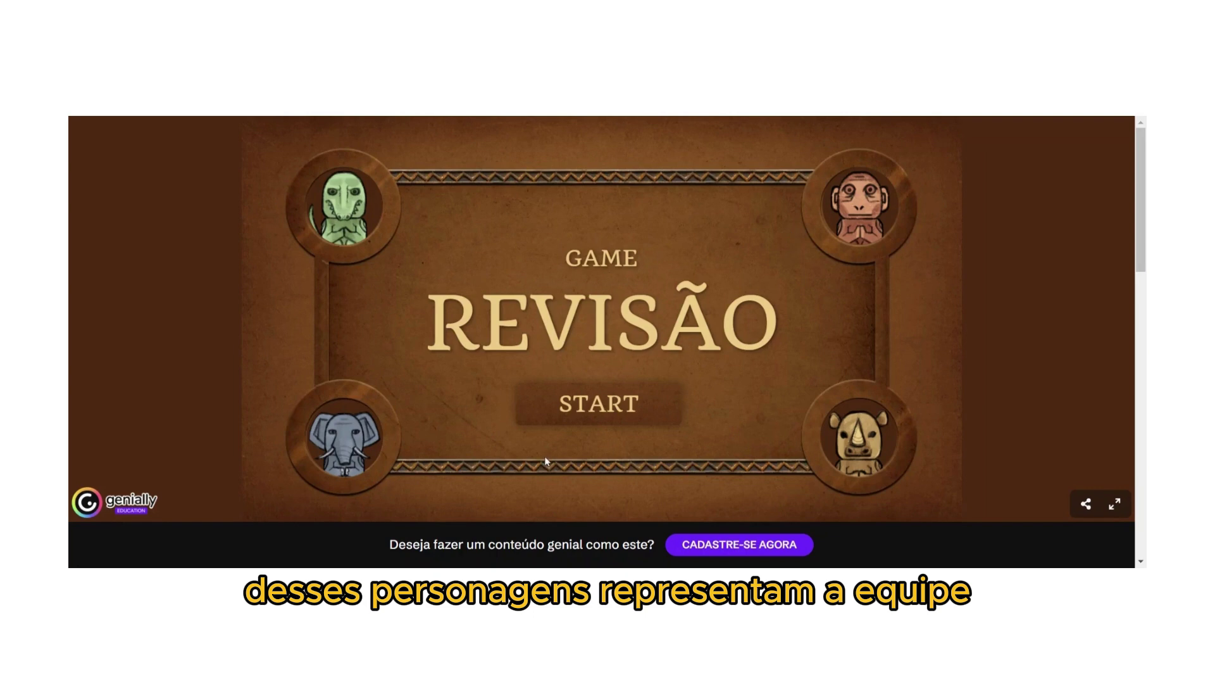
Play-test the game by rolling the die for the lizard and the monkey, moving each token along its path, and trying a yellow-path marker
click(600, 407)
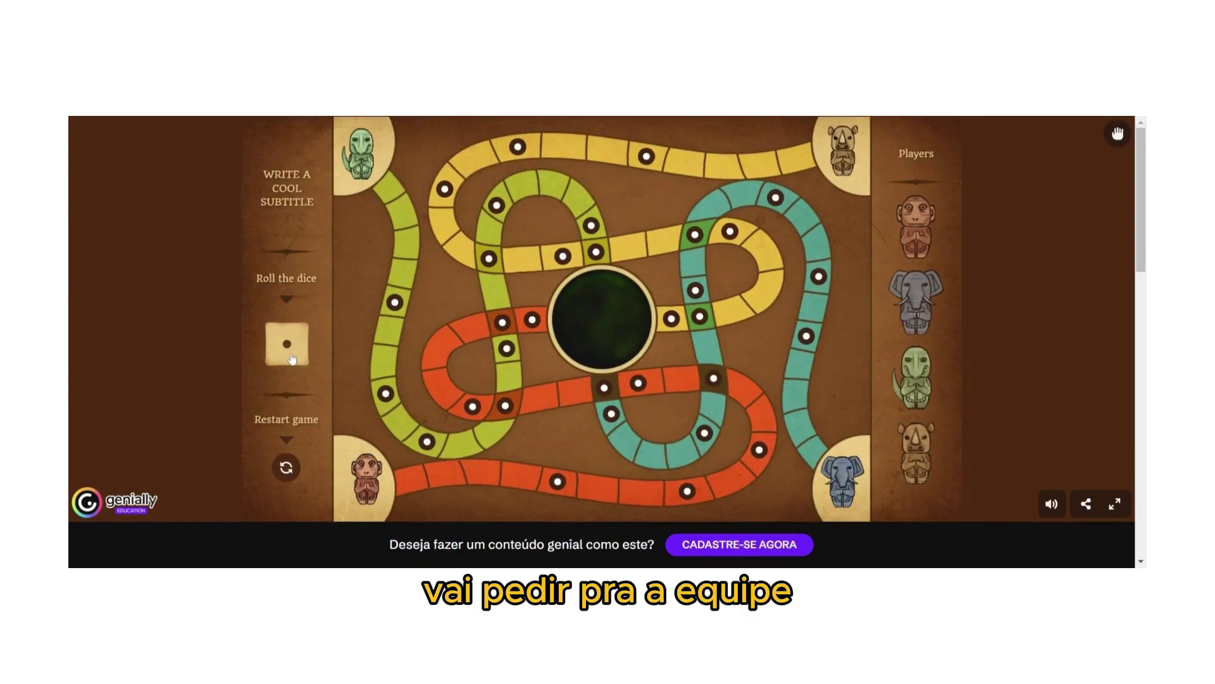
click(286, 357)
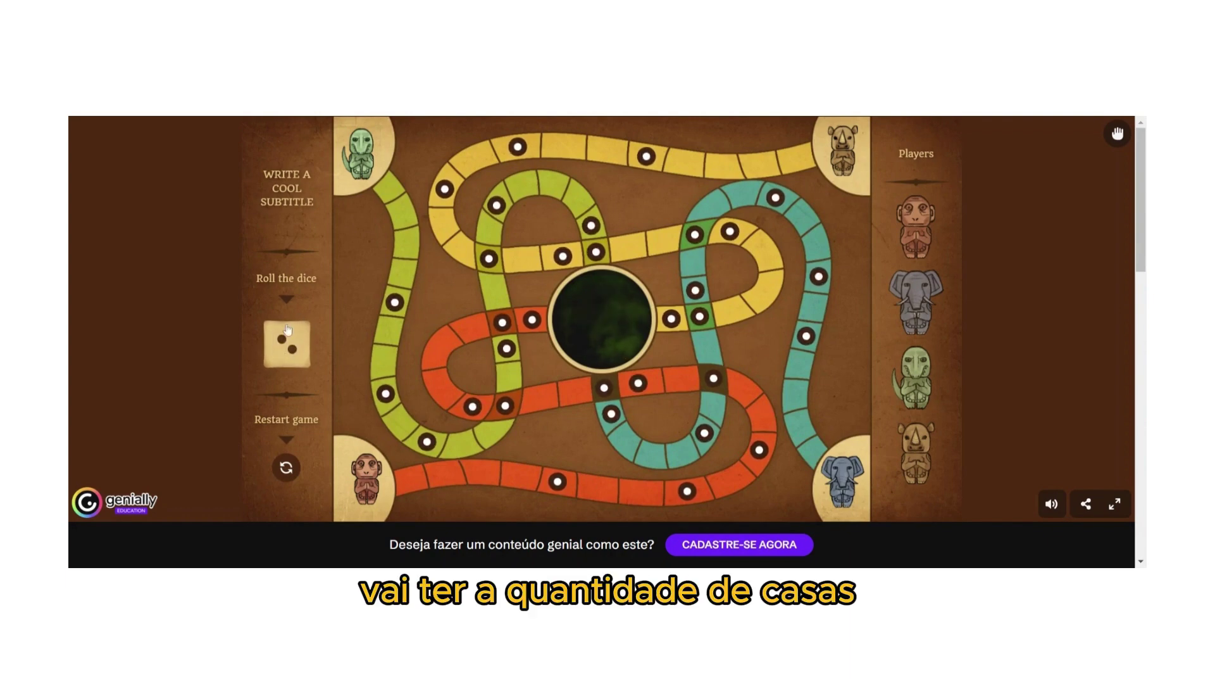
drag(373, 156, 400, 211)
click(292, 345)
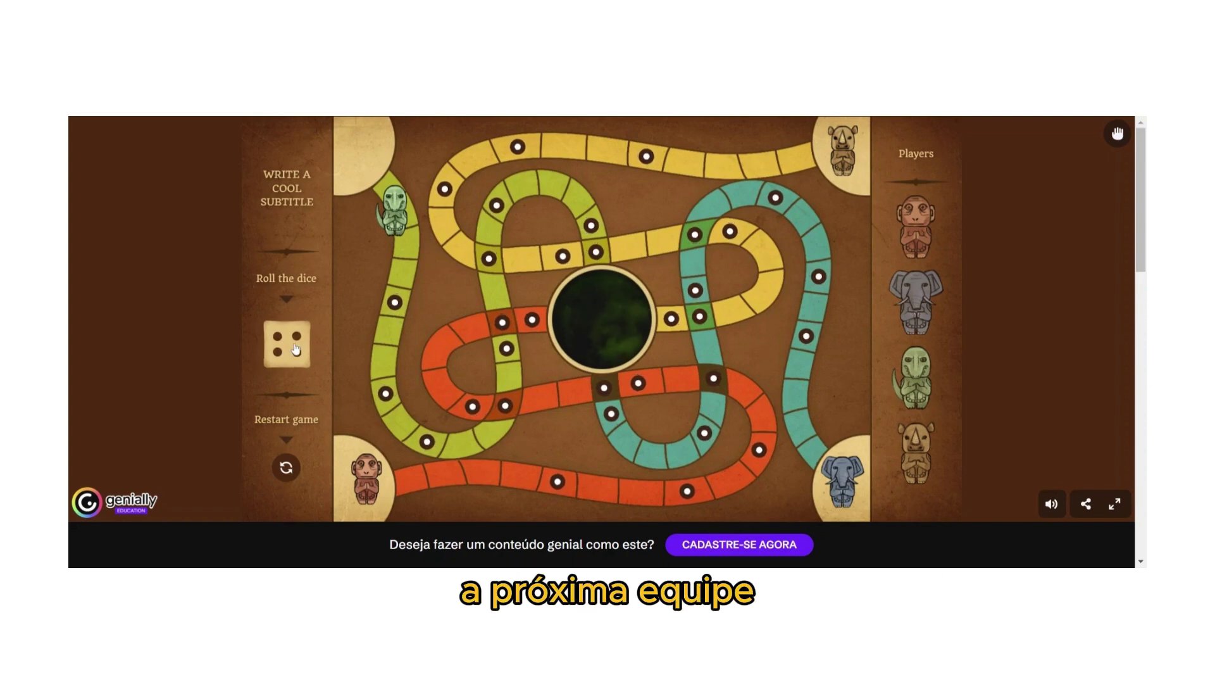
drag(367, 463, 543, 481)
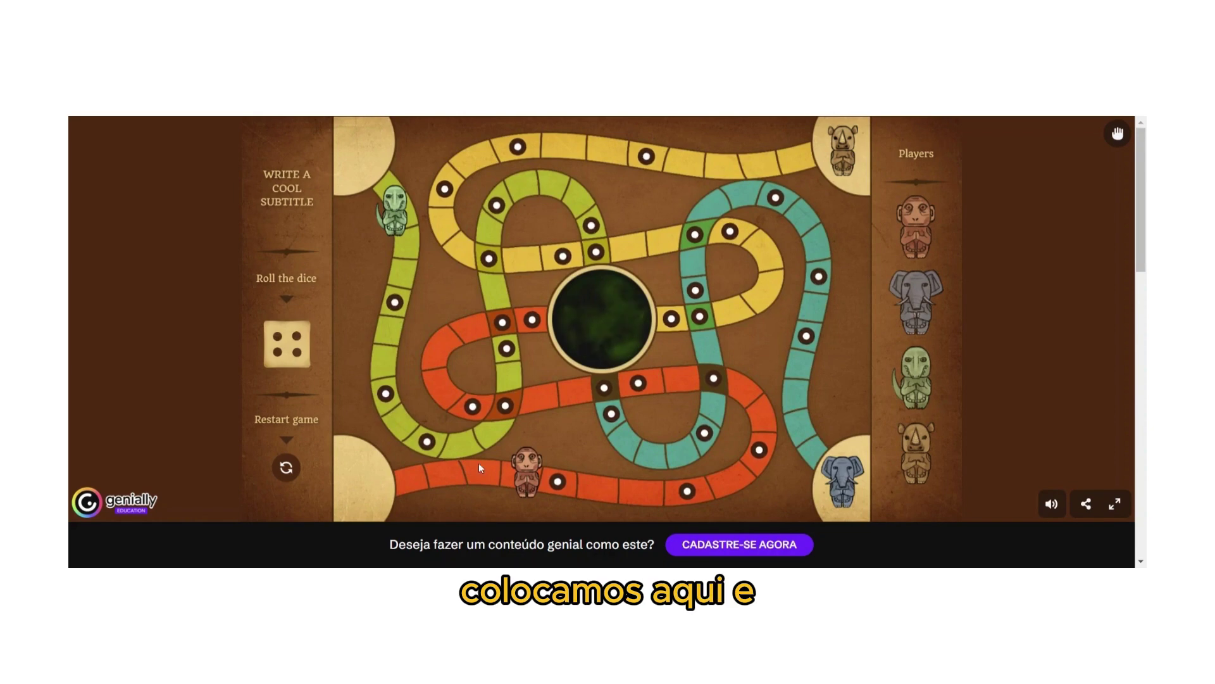
click(519, 150)
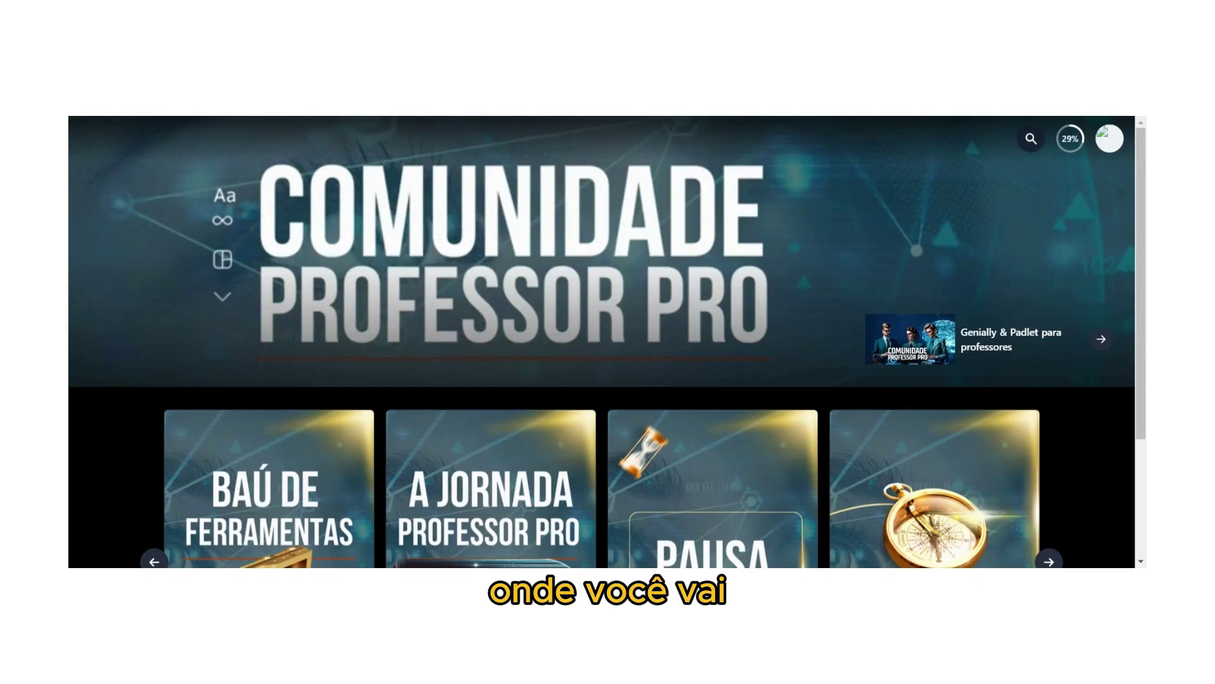
On the Comunidade Professor Pro page, browse the course modules back to the Boas-vindas! Professor Pro module
scroll(180, 412, down, 3)
click(155, 393)
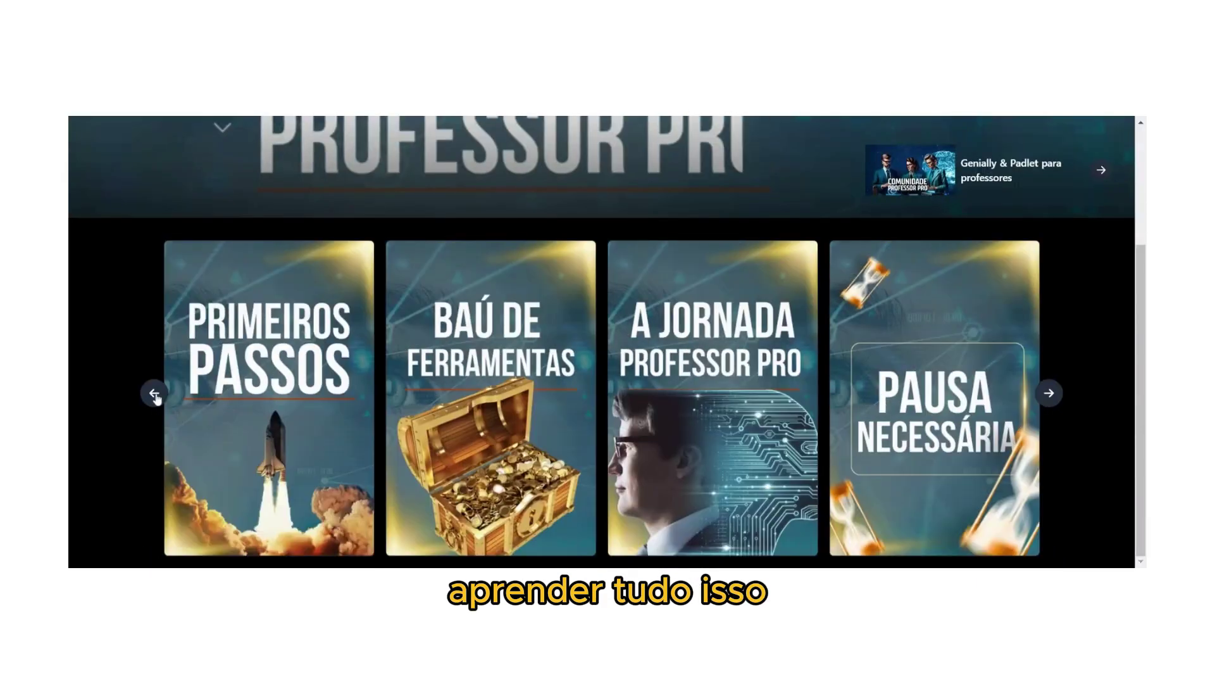
click(155, 394)
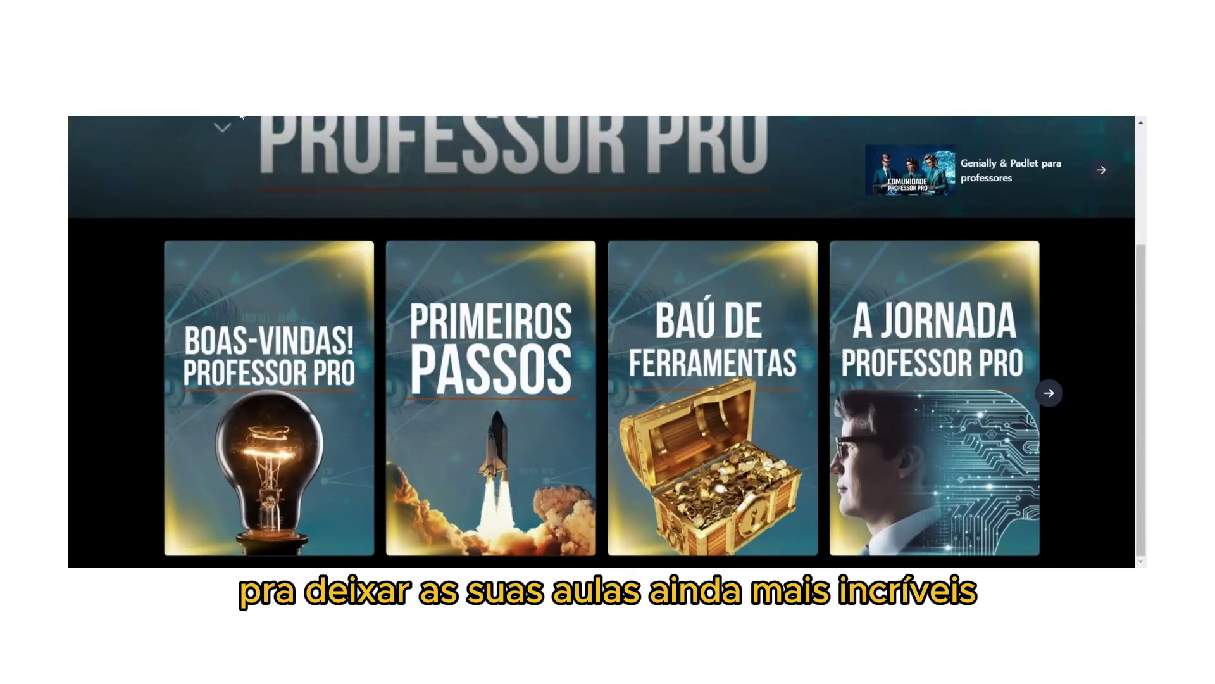